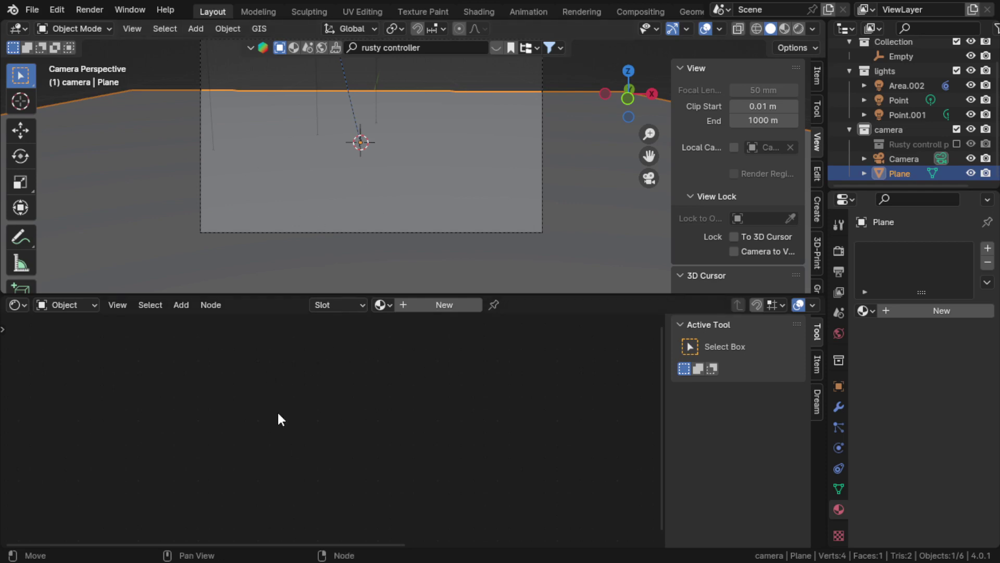
- Select the floor plane in the viewport
{"action": "key", "text": "shift+a"}
{"action": "scroll", "coordinate": [233, 164], "scroll_direction": "down", "scroll_amount": 5}
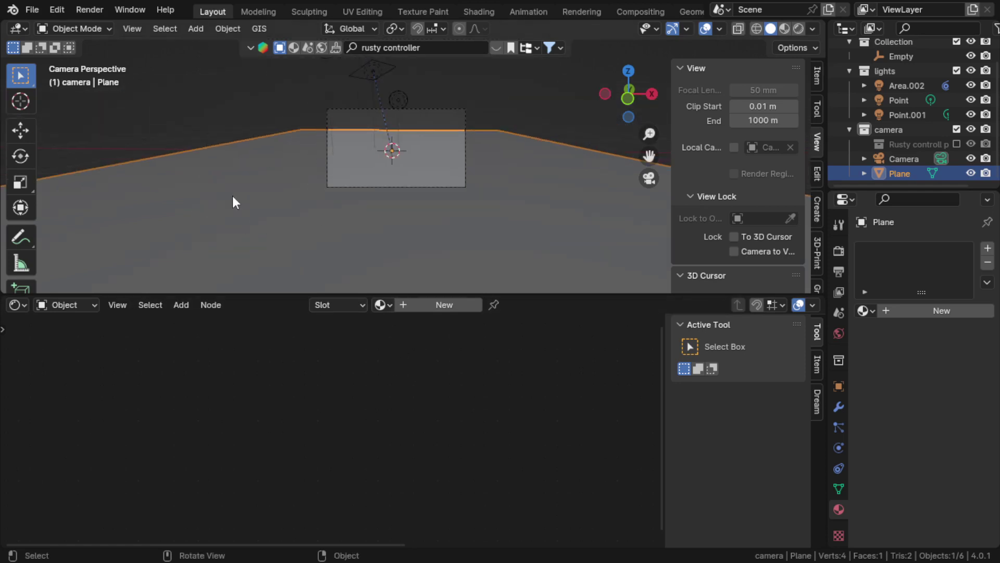
{"action": "left_click", "coordinate": [146, 111]}
{"action": "left_click", "coordinate": [314, 223]}
{"action": "scroll", "coordinate": [304, 221], "scroll_direction": "up", "scroll_amount": 3}
{"action": "scroll", "coordinate": [285, 214], "scroll_direction": "down", "scroll_amount": 3}
- Add an extra plane, then cancel its resize and undo the addition
{"action": "key", "text": "shift+a"}
{"action": "type", "text": "p"}
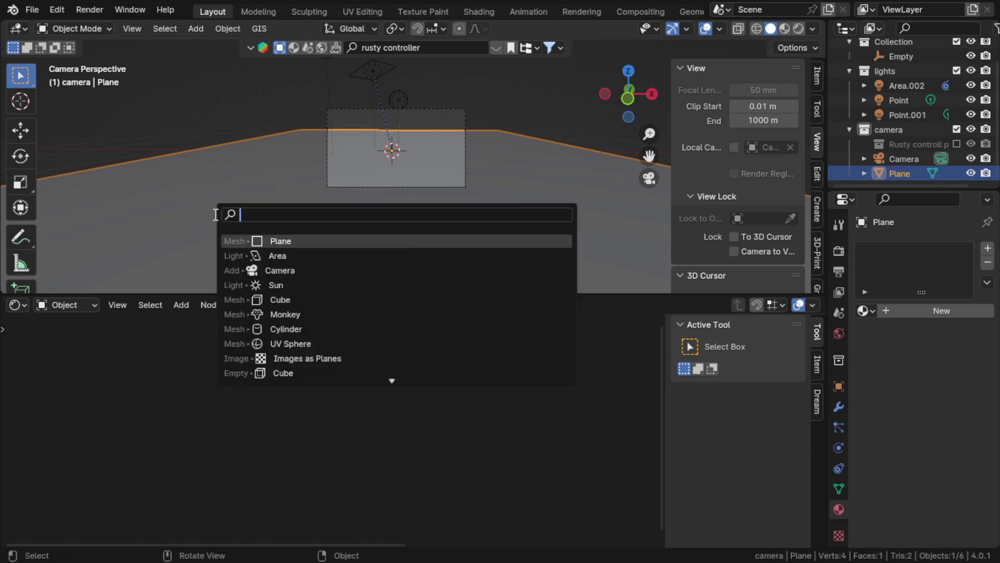
{"action": "left_click", "coordinate": [355, 241]}
{"action": "key", "text": "s"}
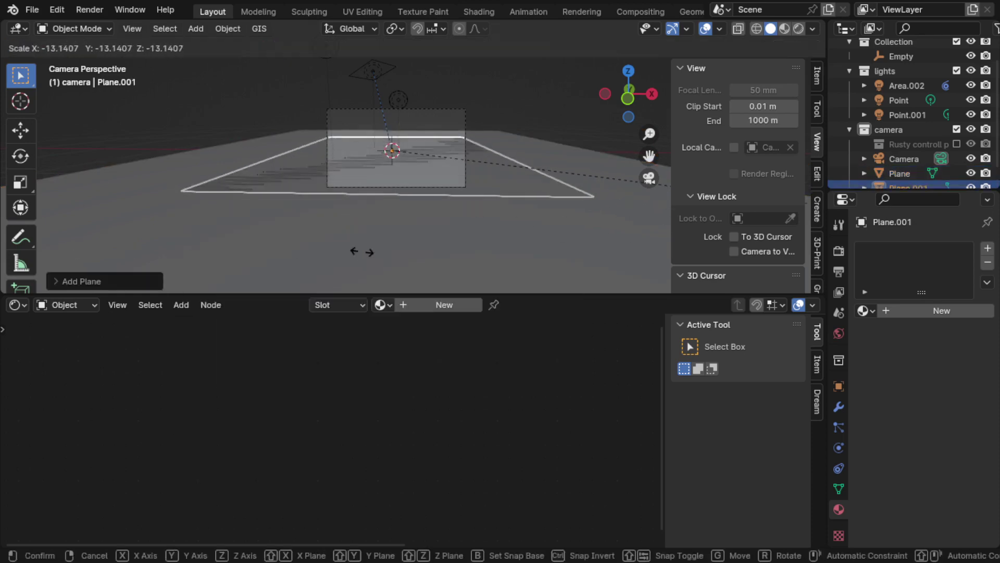
{"action": "key", "text": "Escape"}
{"action": "key", "text": "ctrl+z"}
- Reselect the existing floor plane
{"action": "left_click", "coordinate": [210, 136]}
{"action": "left_click", "coordinate": [329, 196]}
{"action": "scroll", "coordinate": [488, 195], "scroll_direction": "up", "scroll_amount": 5}
{"action": "scroll", "coordinate": [488, 195], "scroll_direction": "down", "scroll_amount": 3}
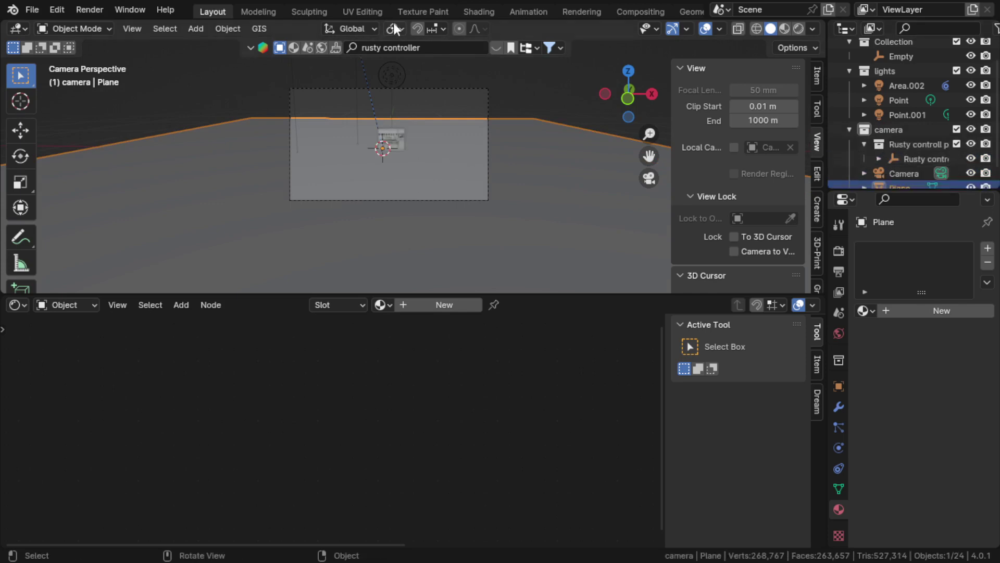
- Search the BlenderKit asset bar for 'rusty controller', then close the results
{"action": "left_click", "coordinate": [381, 47]}
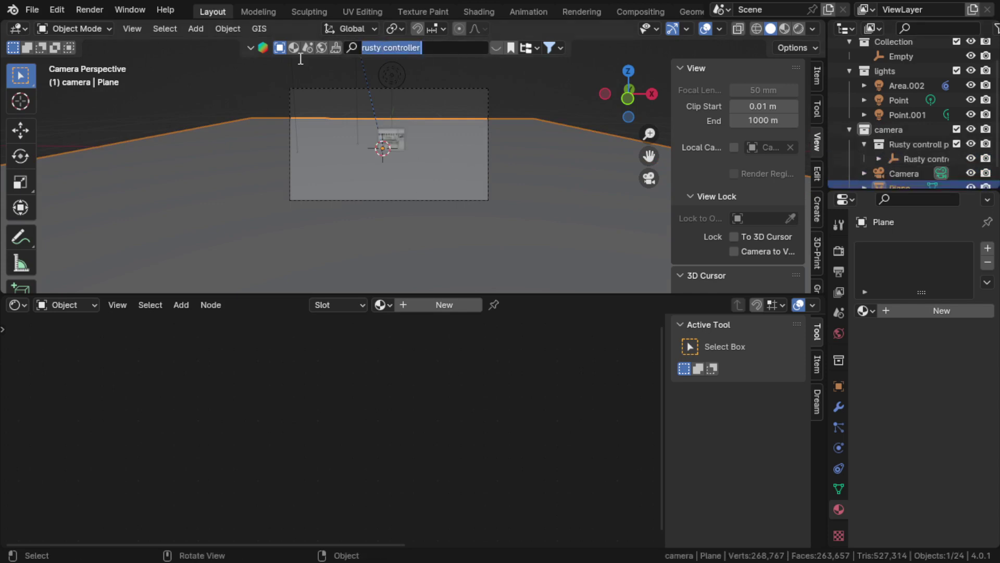
{"action": "left_click", "coordinate": [443, 48]}
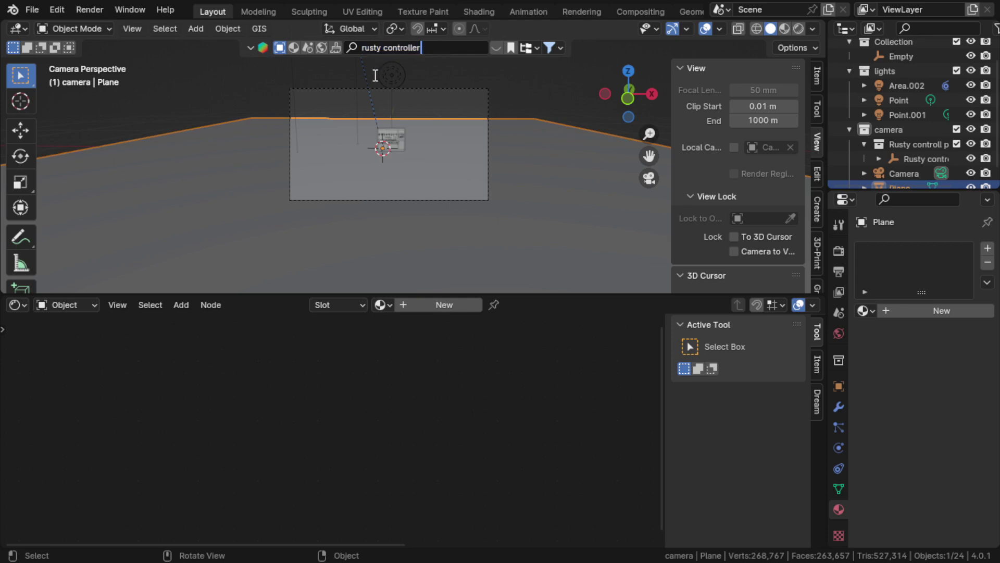
{"action": "key", "text": "Return"}
{"action": "mouse_move", "coordinate": [108, 157]}
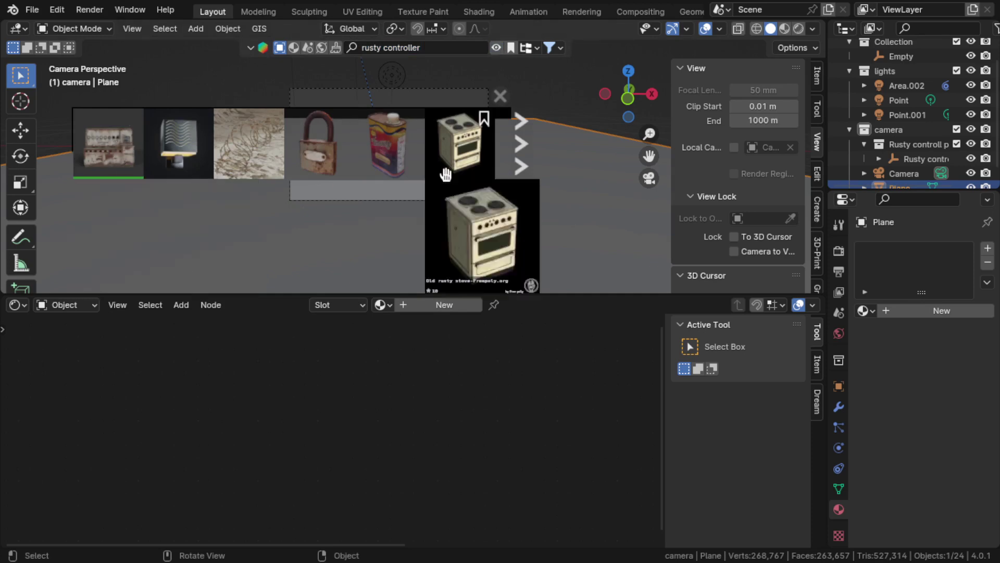
{"action": "left_click", "coordinate": [500, 97]}
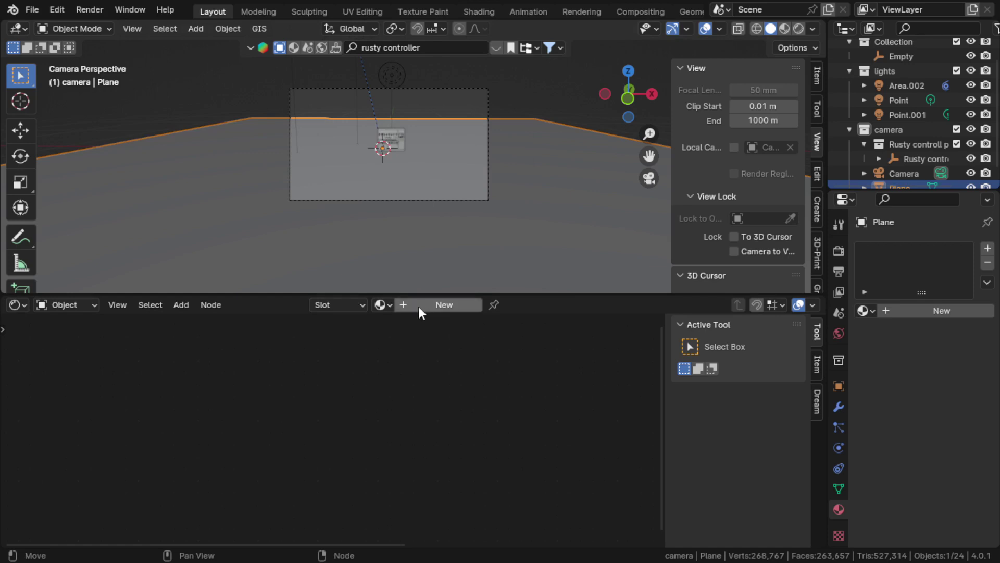
- Create the new floor material Material.003 and center its nodes in the Shader Editor
{"action": "left_click", "coordinate": [434, 305]}
{"action": "middle_click_drag", "start_coordinate": [393, 366], "coordinate": [211, 421]}
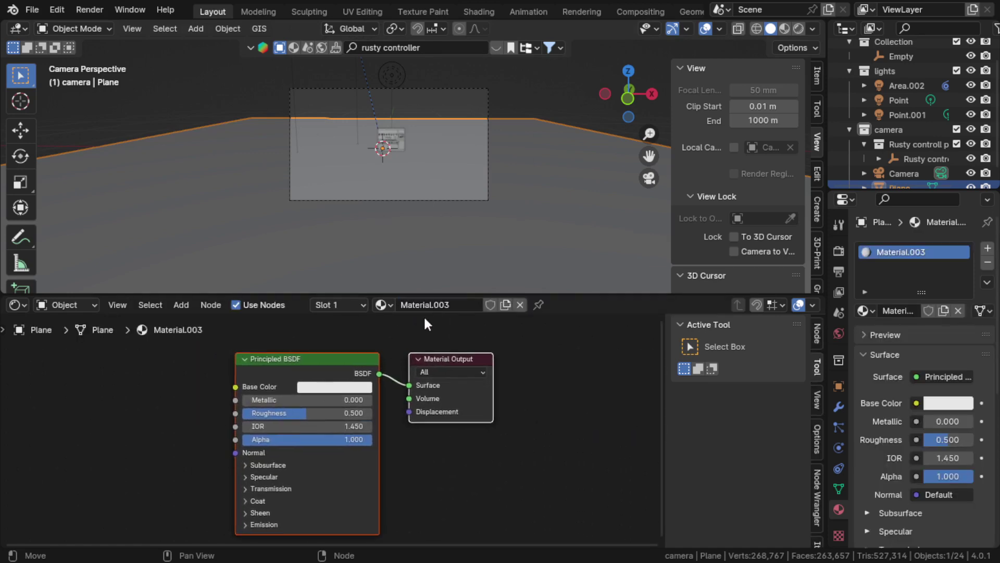
{"action": "scroll", "coordinate": [358, 420], "scroll_direction": "down", "scroll_amount": 1}
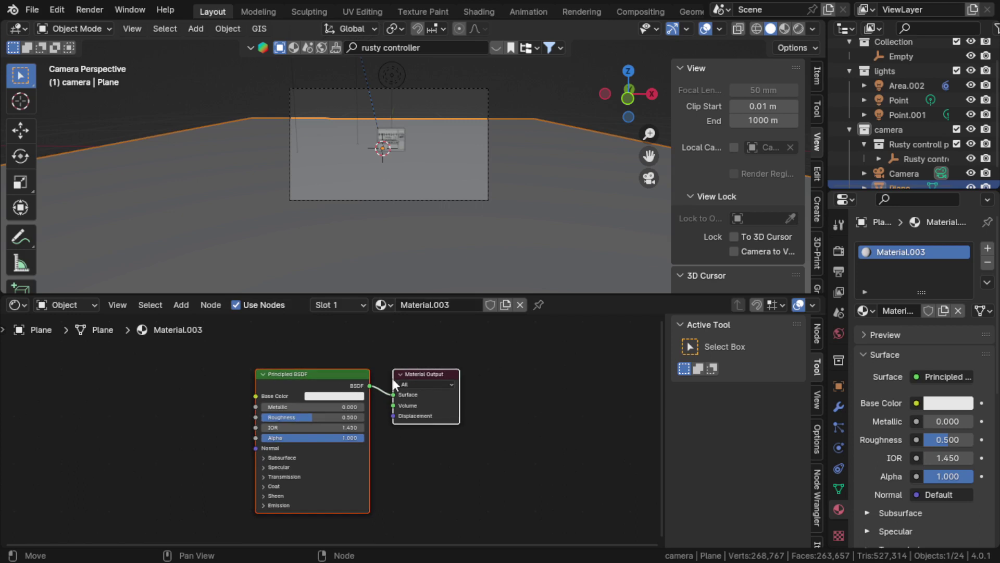
{"action": "middle_click_drag", "start_coordinate": [293, 418], "coordinate": [361, 410]}
{"action": "mouse_move", "coordinate": [458, 402]}
{"action": "middle_mouse_down"}
{"action": "mouse_move", "coordinate": [442, 403]}
{"action": "mouse_move", "coordinate": [453, 402]}
{"action": "middle_mouse_up"}
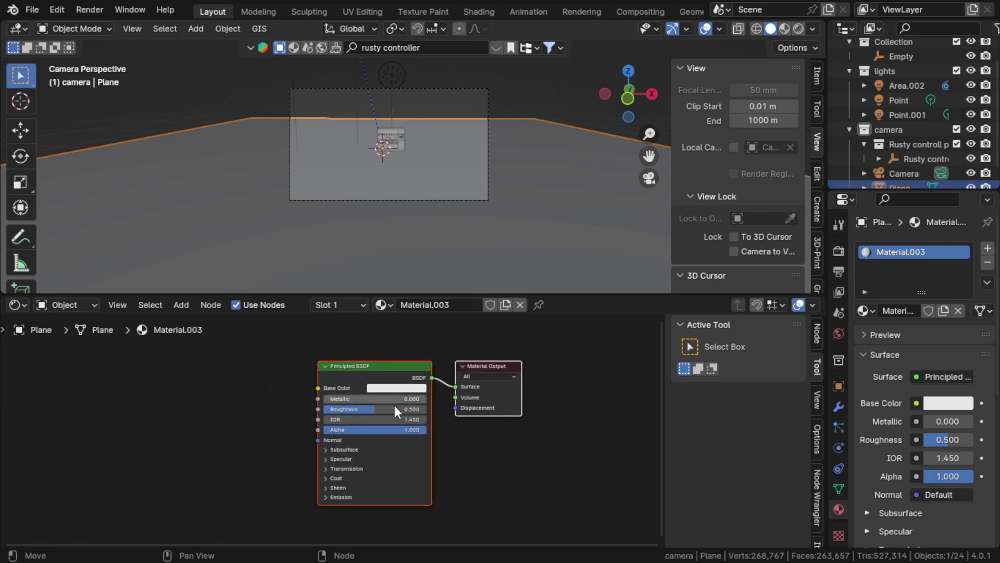
- Switch the 3D viewport to Material Preview shading and start a node search
{"action": "left_click", "coordinate": [785, 28]}
{"action": "left_click", "coordinate": [242, 408]}
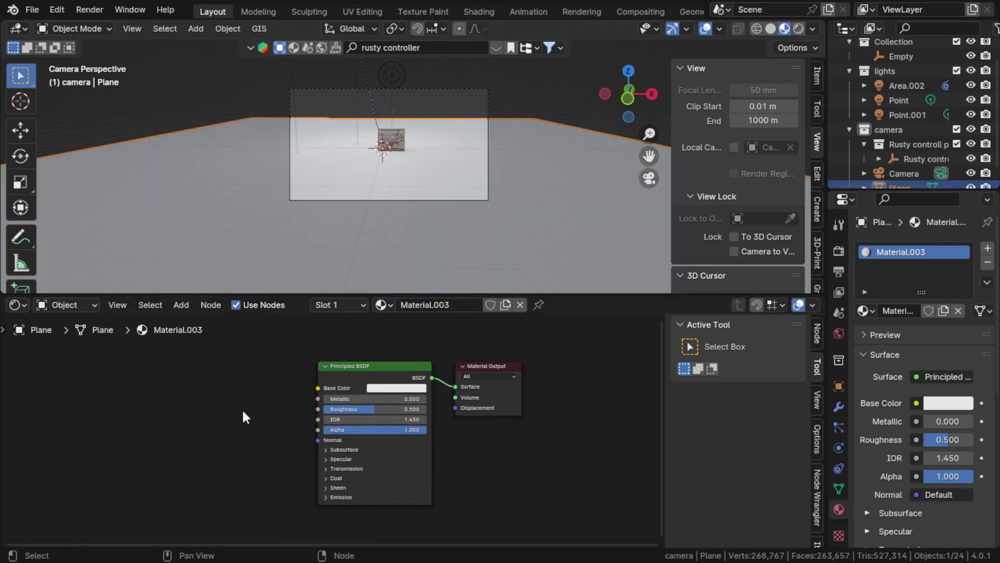
{"action": "key", "text": "shift+a"}
{"action": "left_click", "coordinate": [199, 375]}
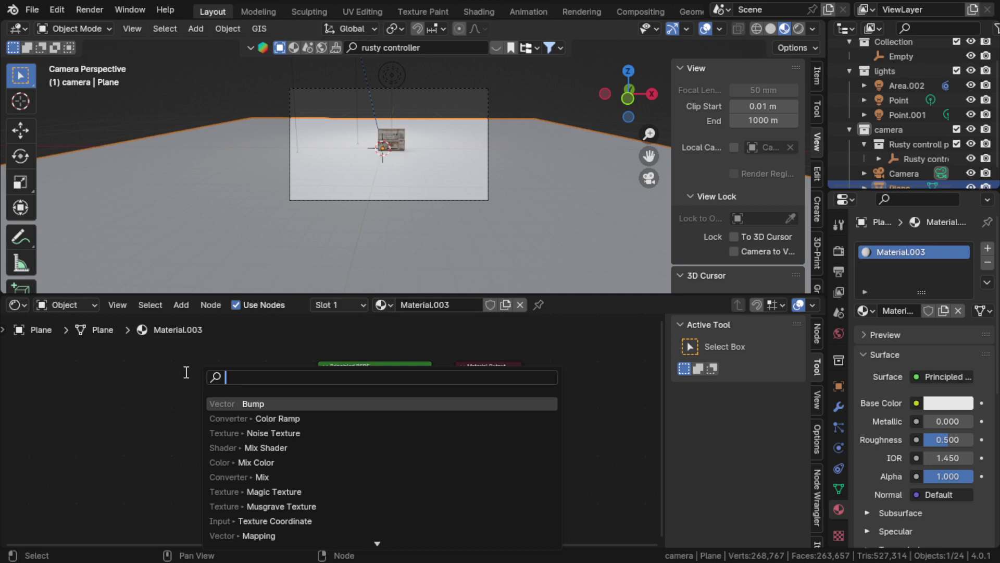
- Add Noise Texture, Color Ramp and Bump nodes to the floor material
{"action": "left_click", "coordinate": [257, 433]}
{"action": "left_click", "coordinate": [148, 388]}
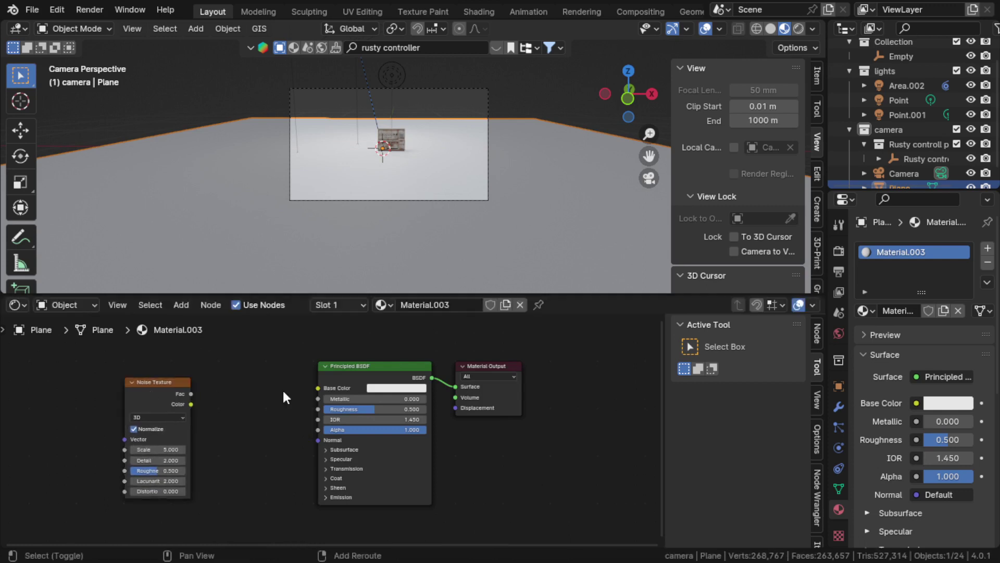
{"action": "key", "text": "shift+a"}
{"action": "left_click", "coordinate": [227, 377]}
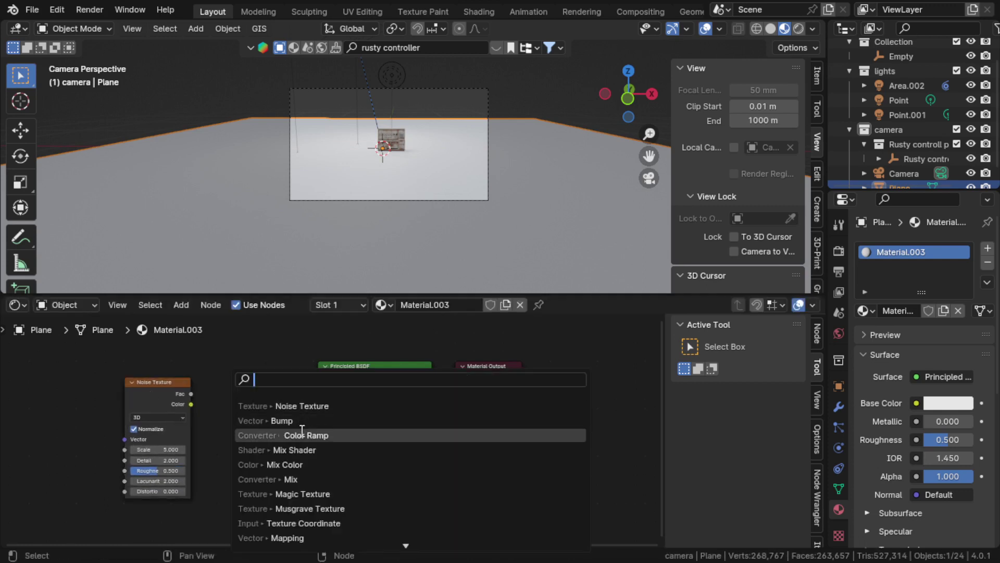
{"action": "left_click", "coordinate": [198, 372]}
{"action": "left_click", "coordinate": [215, 367]}
{"action": "key", "text": "shift+a"}
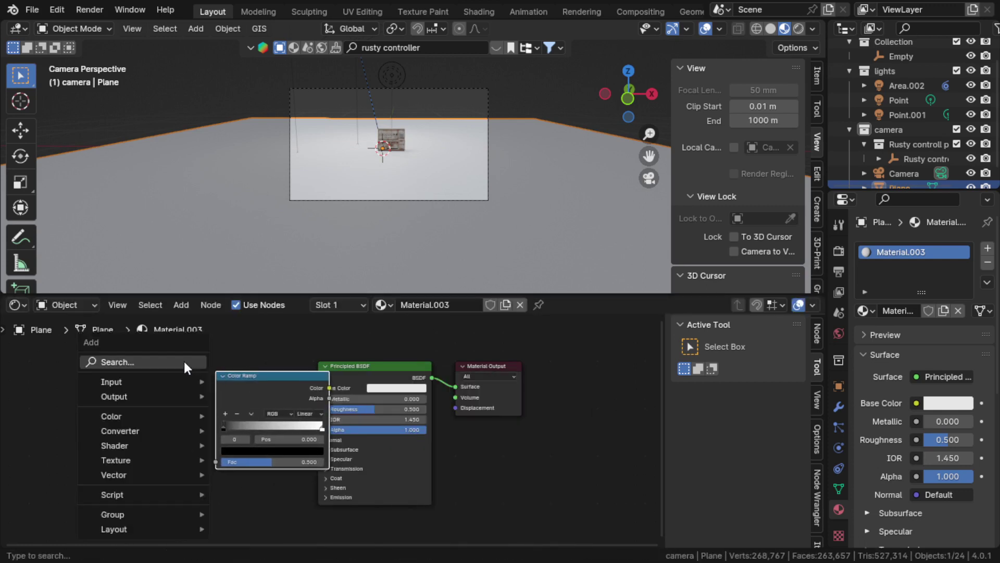
{"action": "left_click", "coordinate": [183, 361]}
{"action": "left_click", "coordinate": [239, 417]}
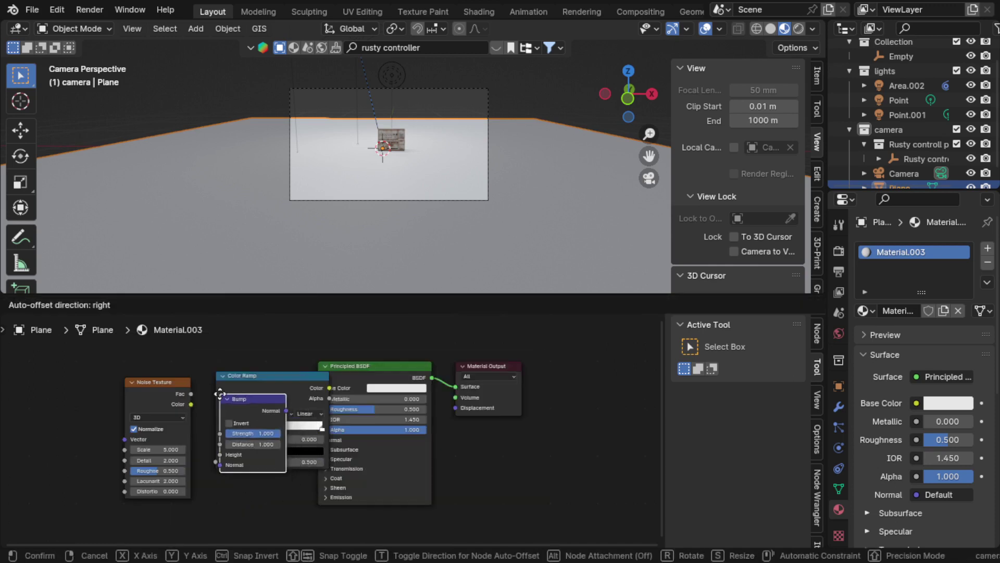
{"action": "left_click", "coordinate": [221, 465]}
- Arrange the Noise Texture, Color Ramp and Bump nodes left of the Principled BSDF
{"action": "left_click_drag", "start_coordinate": [149, 393], "coordinate": [76, 378]}
{"action": "middle_click_drag", "start_coordinate": [119, 391], "coordinate": [201, 383]}
{"action": "mouse_move", "coordinate": [161, 362]}
{"action": "left_mouse_down"}
{"action": "mouse_move", "coordinate": [128, 370]}
{"action": "mouse_move", "coordinate": [144, 373]}
{"action": "left_mouse_up"}
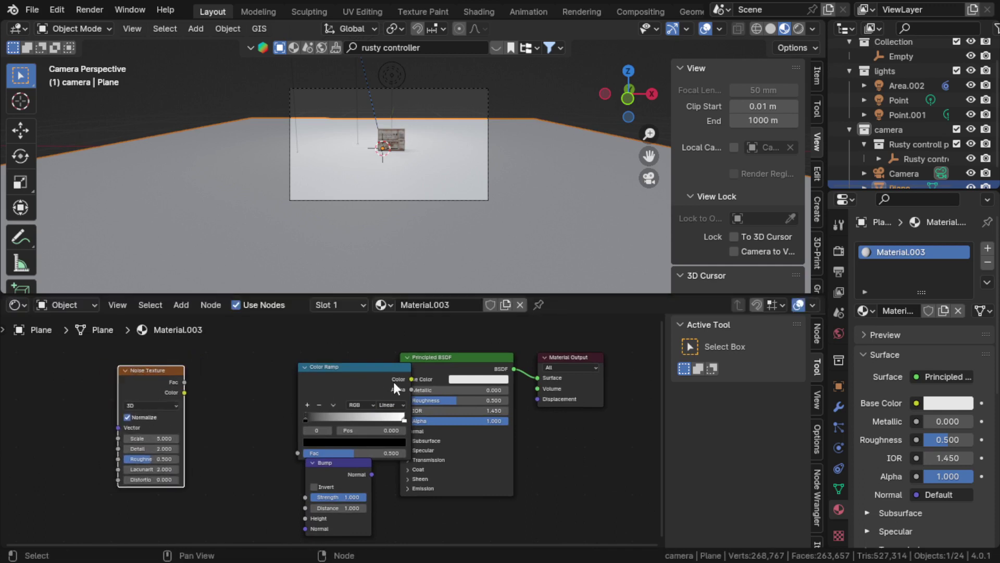
{"action": "left_click_drag", "start_coordinate": [394, 383], "coordinate": [340, 360]}
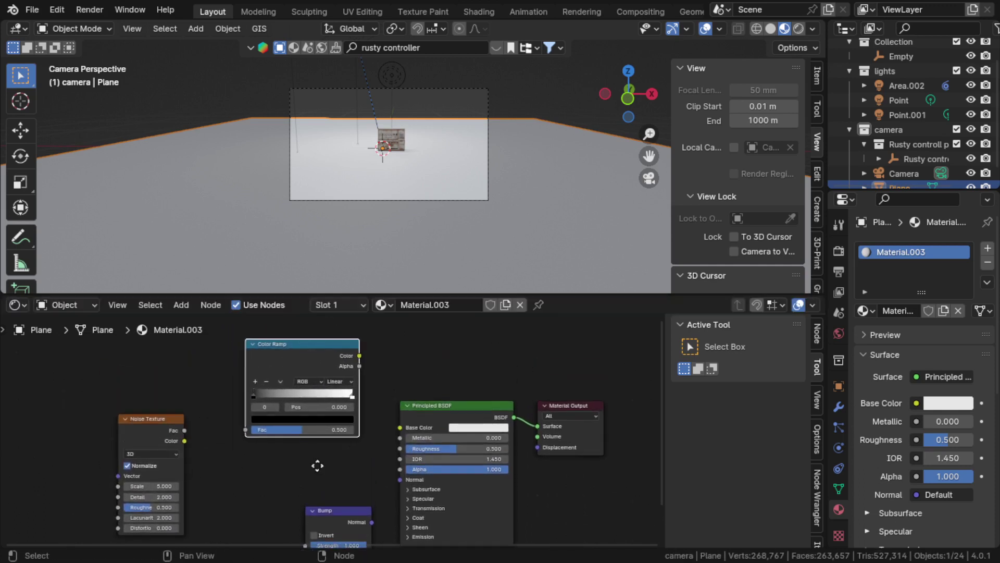
{"action": "middle_click_drag", "start_coordinate": [317, 465], "coordinate": [285, 375]}
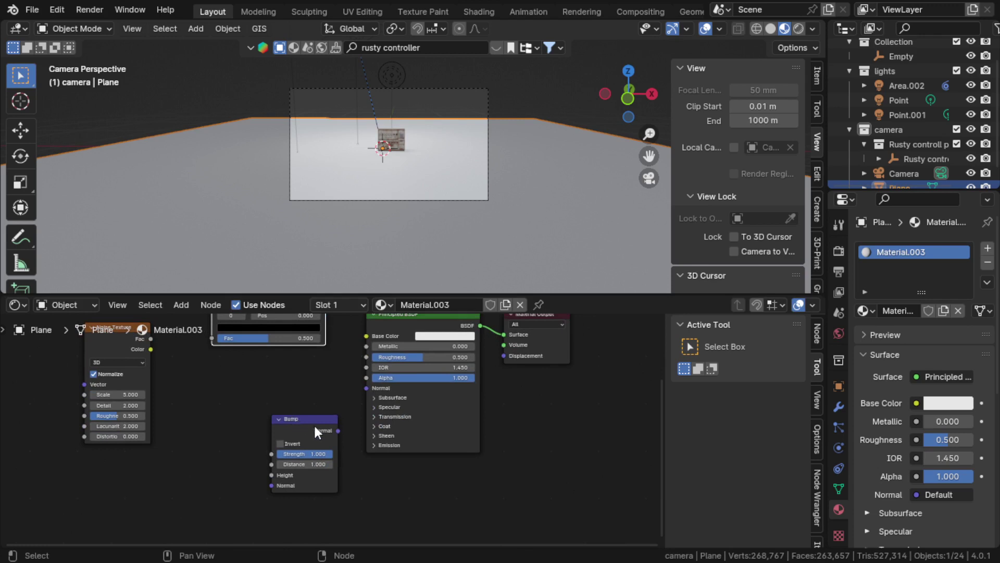
{"action": "left_click_drag", "start_coordinate": [308, 423], "coordinate": [368, 389]}
- Wire Bump into the shader's Normal and Color Ramp into Roughness
{"action": "middle_click_drag", "start_coordinate": [317, 394], "coordinate": [319, 446]}
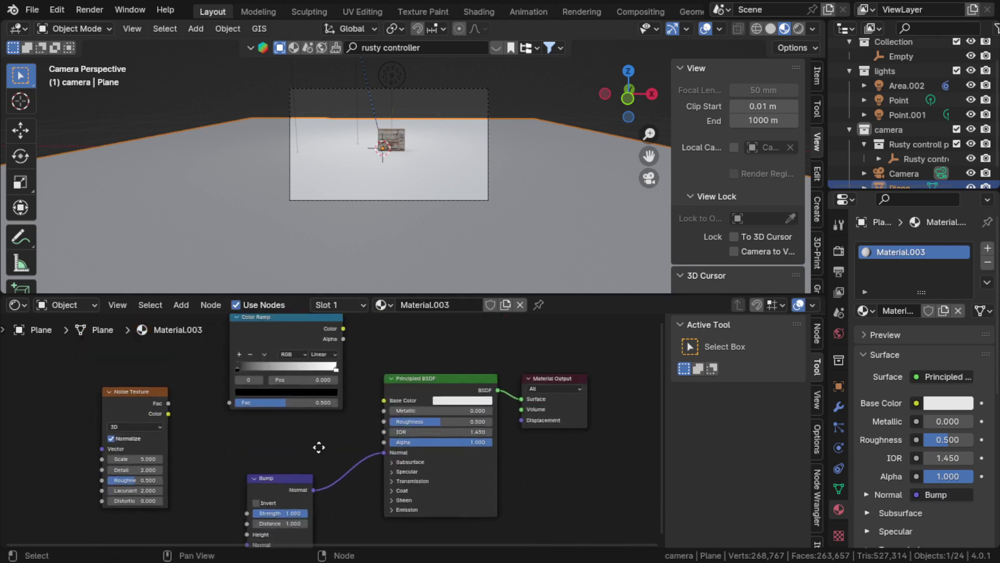
{"action": "left_click_drag", "start_coordinate": [341, 331], "coordinate": [385, 420]}
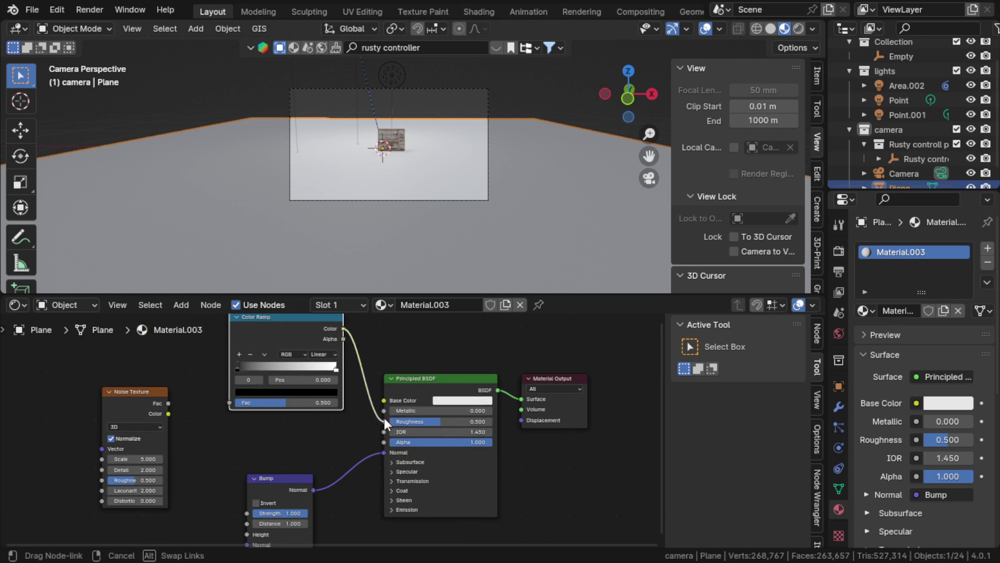
{"action": "left_click_drag", "start_coordinate": [384, 419], "coordinate": [379, 422]}
{"action": "middle_click_drag", "start_coordinate": [262, 414], "coordinate": [288, 458]}
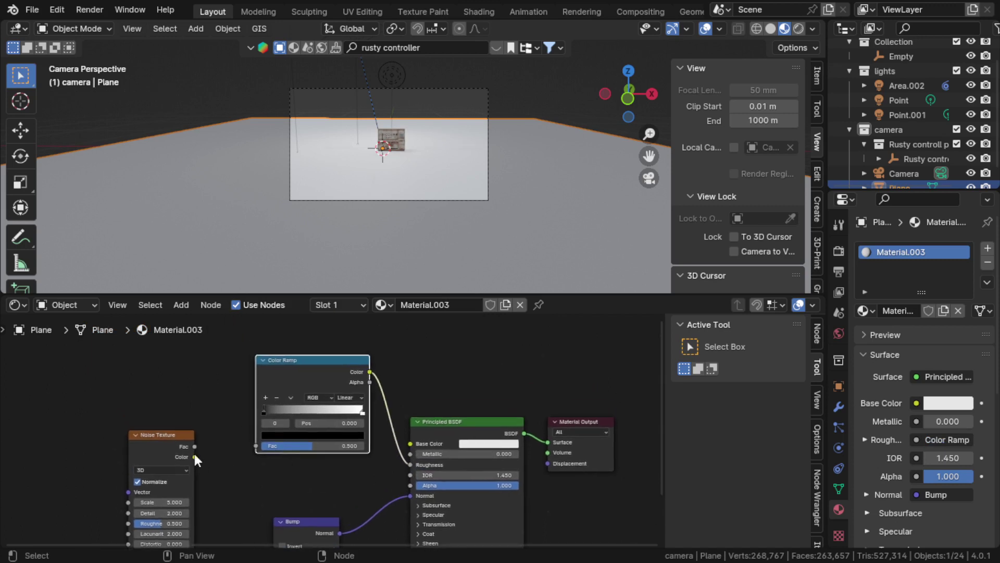
{"action": "middle_click_drag", "start_coordinate": [172, 467], "coordinate": [179, 434]}
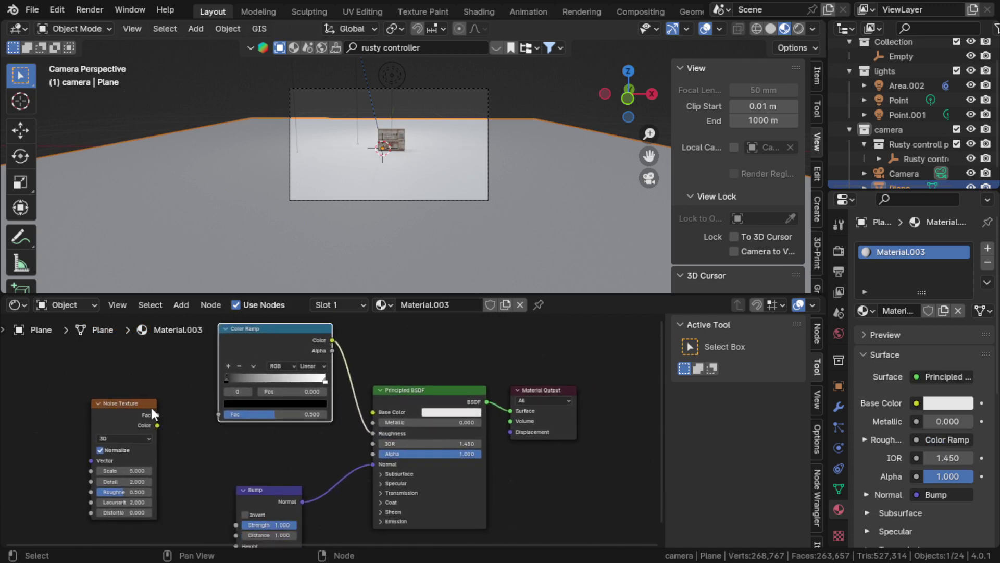
- Feed Noise Texture Fac into both the Color Ramp and the Bump Height
{"action": "left_click_drag", "start_coordinate": [157, 414], "coordinate": [210, 415]}
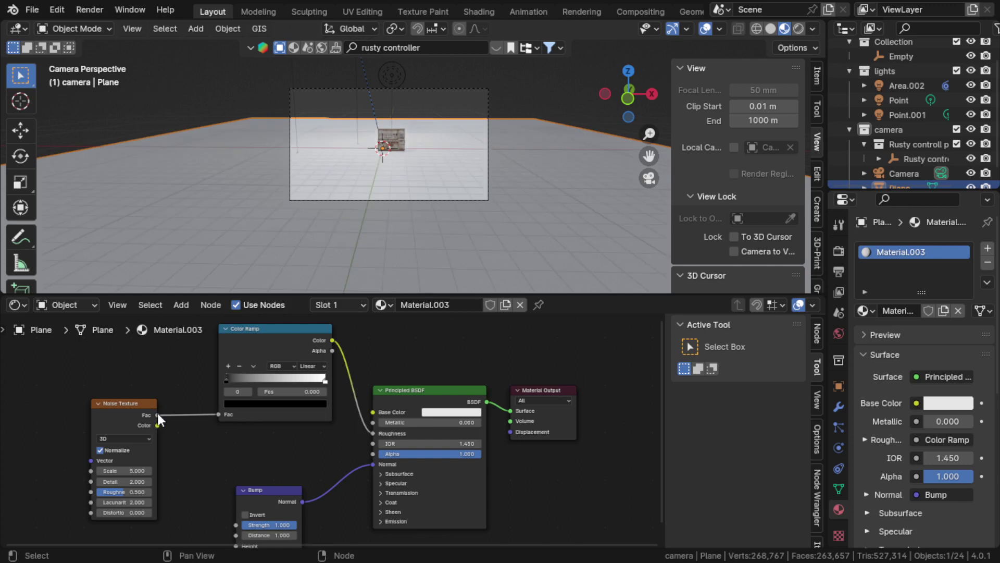
{"action": "left_click_drag", "start_coordinate": [158, 414], "coordinate": [161, 418]}
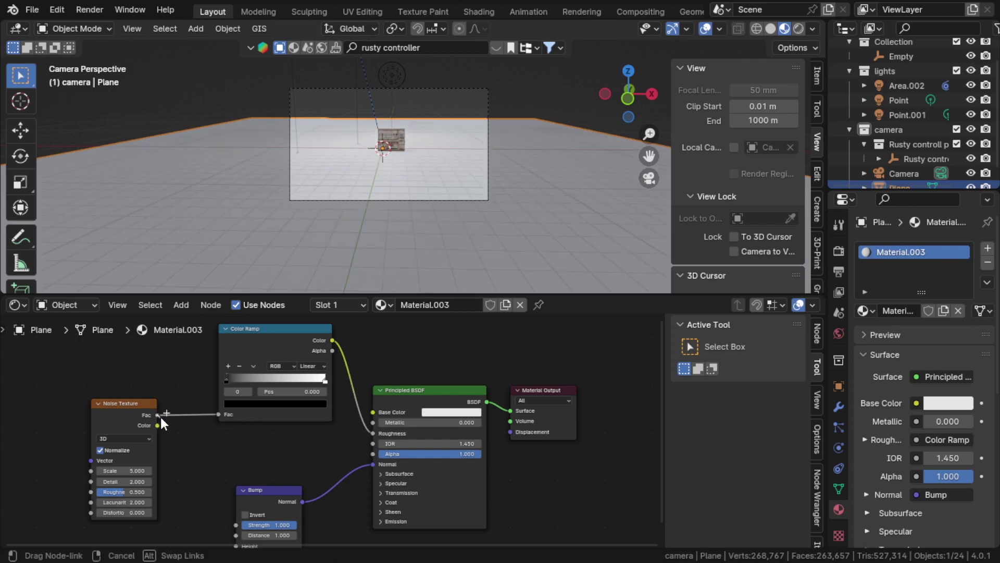
{"action": "left_click_drag", "start_coordinate": [195, 451], "coordinate": [236, 455]}
{"action": "middle_click_drag", "start_coordinate": [216, 377], "coordinate": [217, 469]}
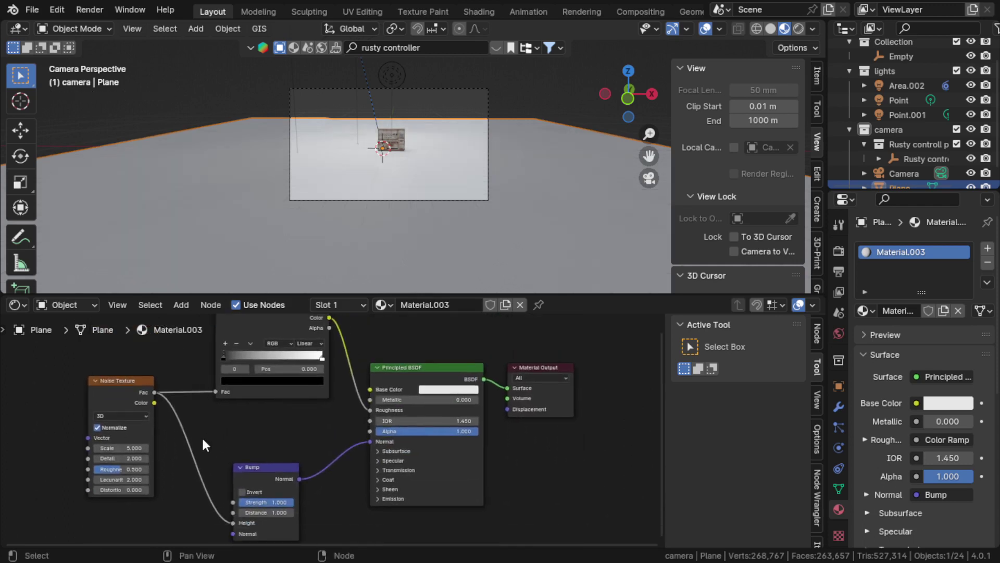
{"action": "scroll", "coordinate": [198, 448], "scroll_direction": "up", "scroll_amount": 1}
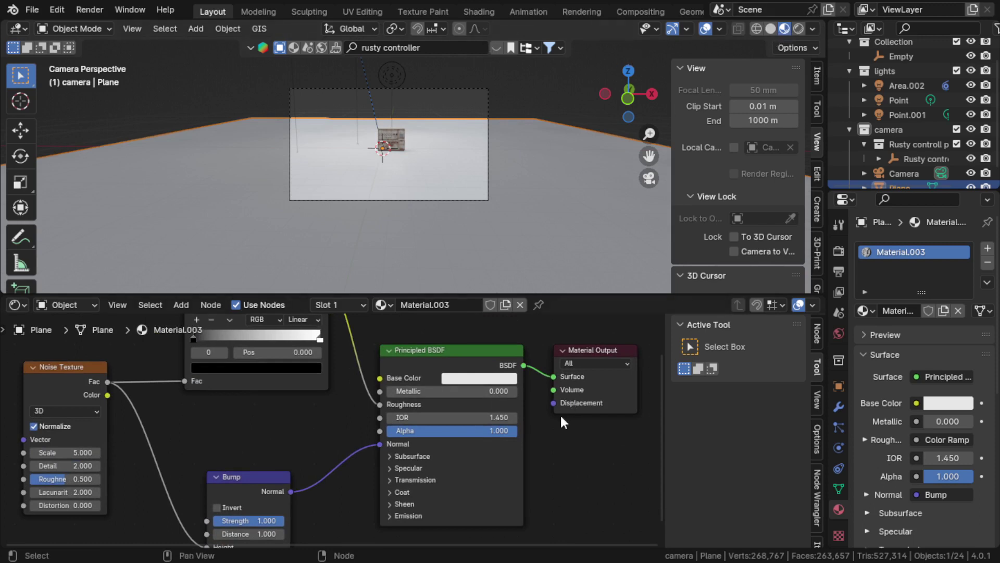
{"action": "middle_click_drag", "start_coordinate": [561, 413], "coordinate": [504, 421]}
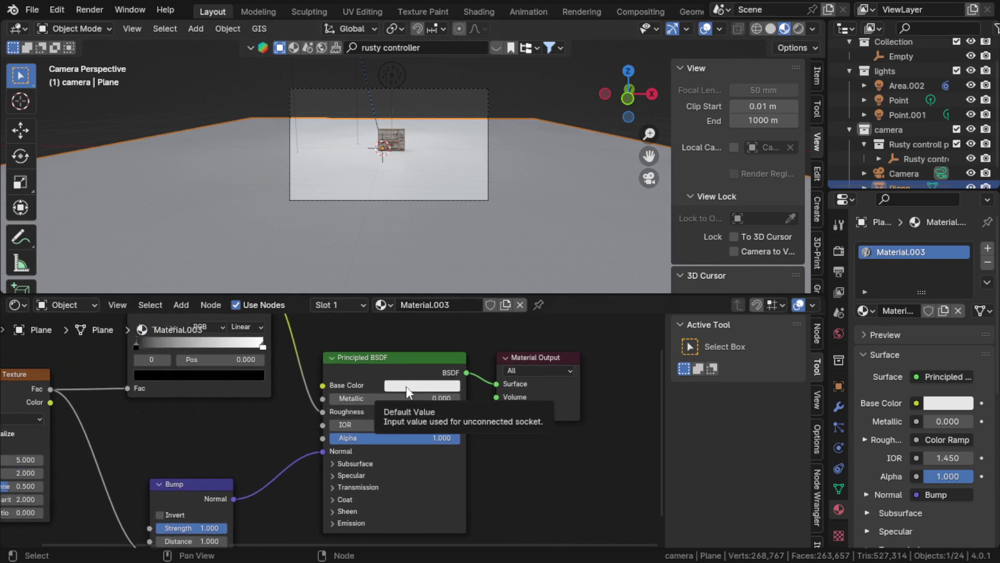
- Drag the Principled BSDF Base Color's Value to 0 for pure black
{"action": "left_click", "coordinate": [433, 386]}
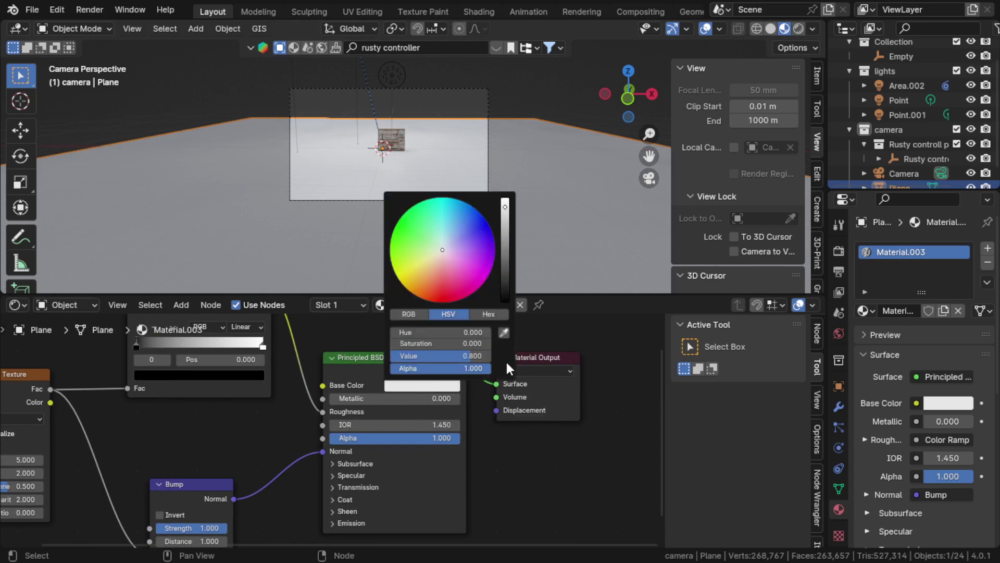
{"action": "left_click_drag", "start_coordinate": [505, 226], "coordinate": [505, 300]}
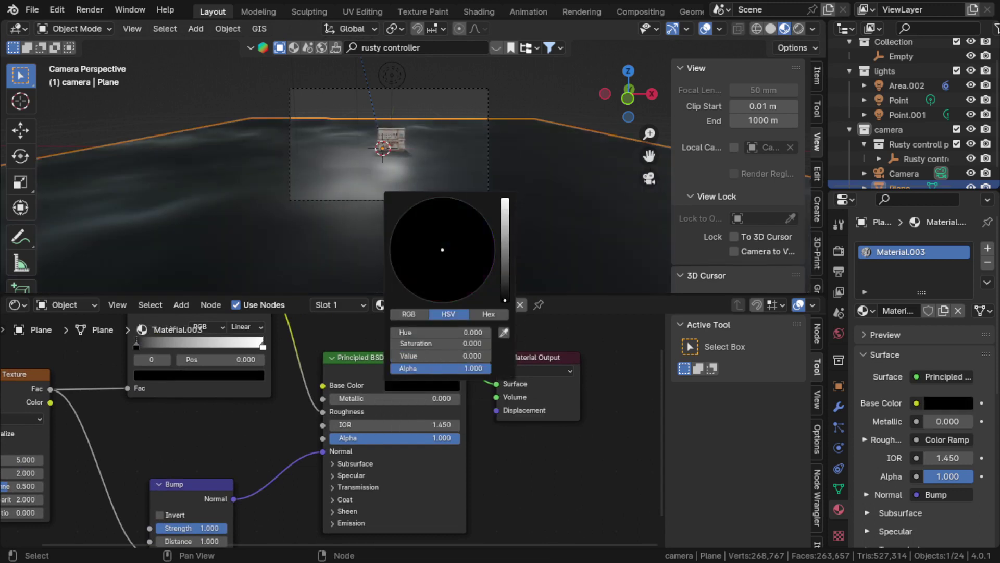
{"action": "scroll", "coordinate": [338, 185], "scroll_direction": "up", "scroll_amount": 1}
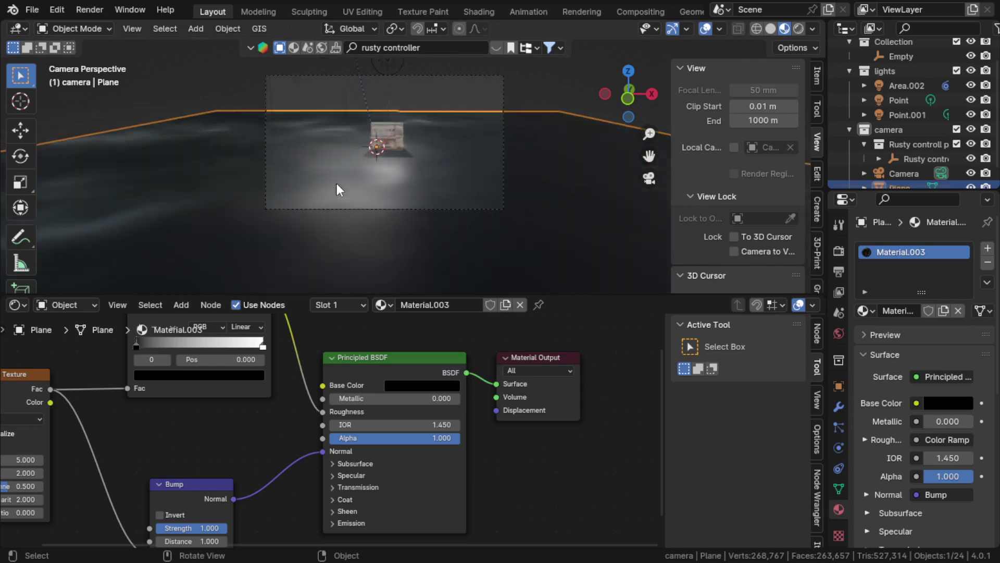
{"action": "scroll", "coordinate": [337, 183], "scroll_direction": "up", "scroll_amount": 2}
{"action": "scroll", "coordinate": [337, 183], "scroll_direction": "down", "scroll_amount": 2}
{"action": "middle_click_drag", "start_coordinate": [178, 428], "coordinate": [351, 380]}
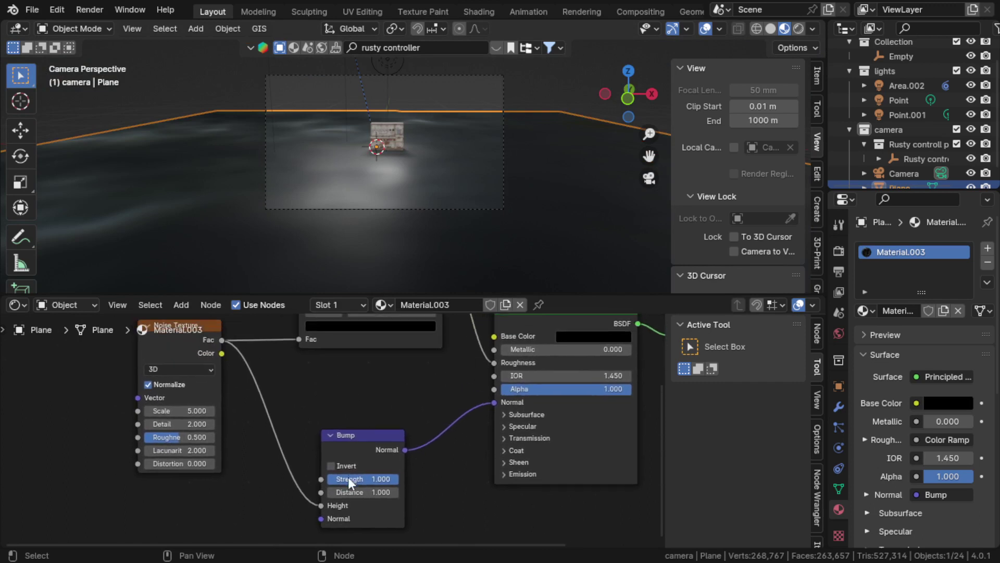
- Set the Noise Texture Scale to 0.1 and Detail to 15
{"action": "middle_click_drag", "start_coordinate": [290, 352], "coordinate": [333, 400]}
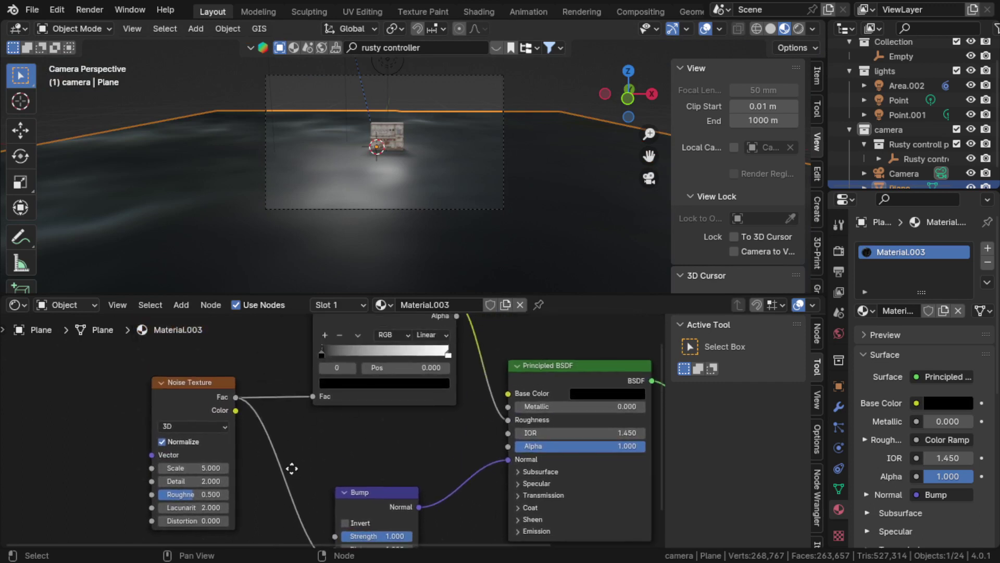
{"action": "middle_click_drag", "start_coordinate": [291, 469], "coordinate": [311, 456]}
{"action": "scroll", "coordinate": [209, 469], "scroll_direction": "up", "scroll_amount": 1}
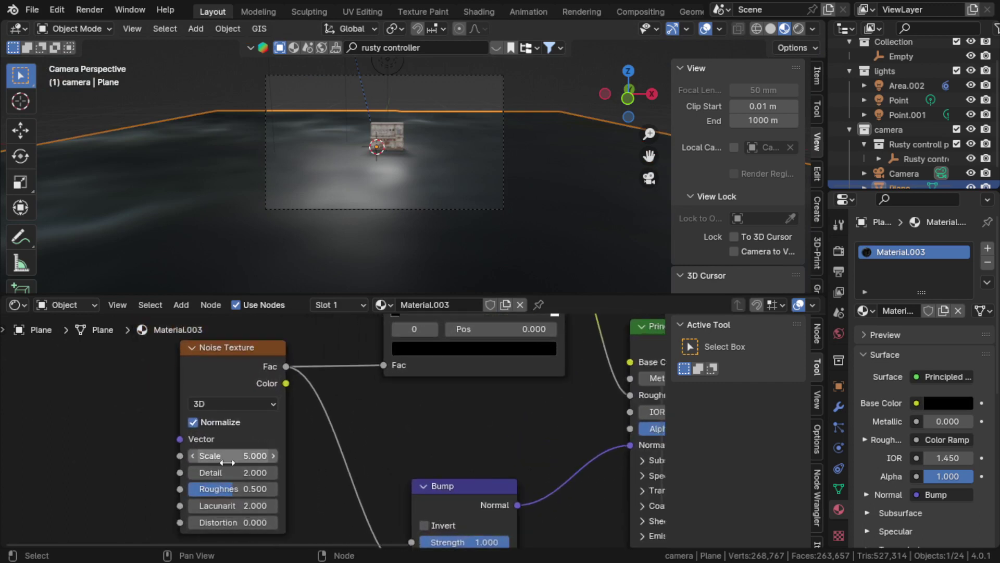
{"action": "left_click", "coordinate": [227, 461]}
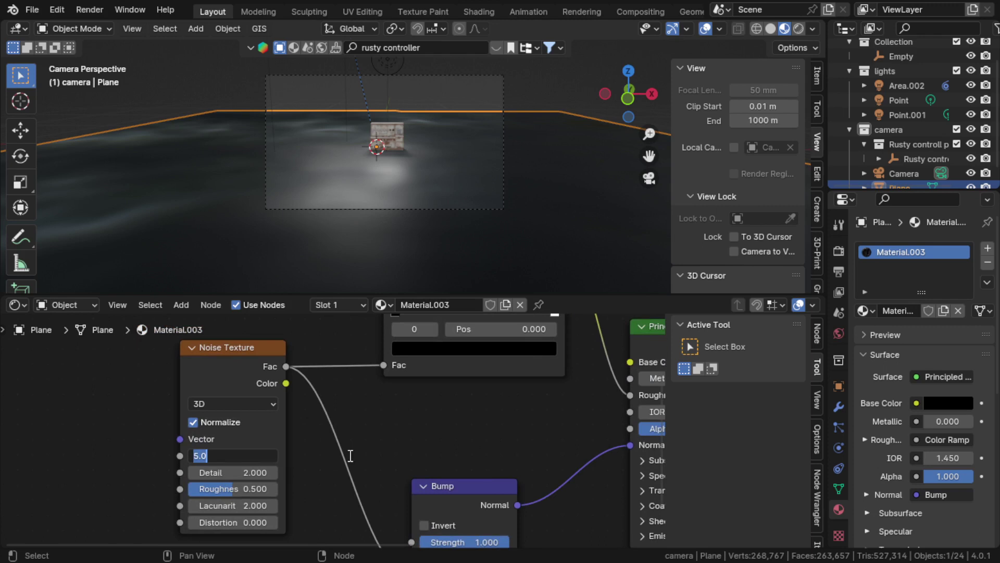
{"action": "type", "text": "0.1"}
{"action": "key", "text": "Return"}
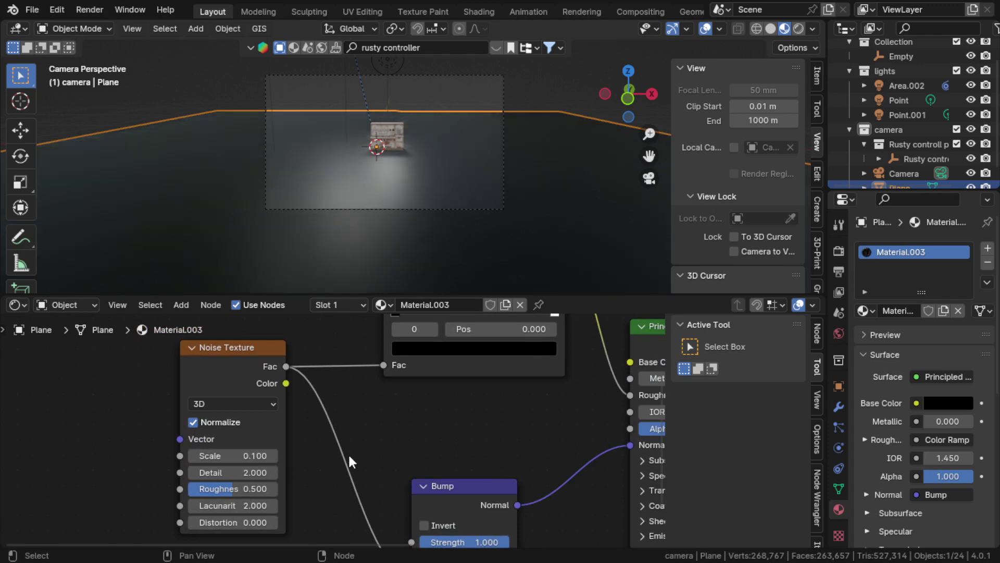
{"action": "left_click", "coordinate": [246, 472]}
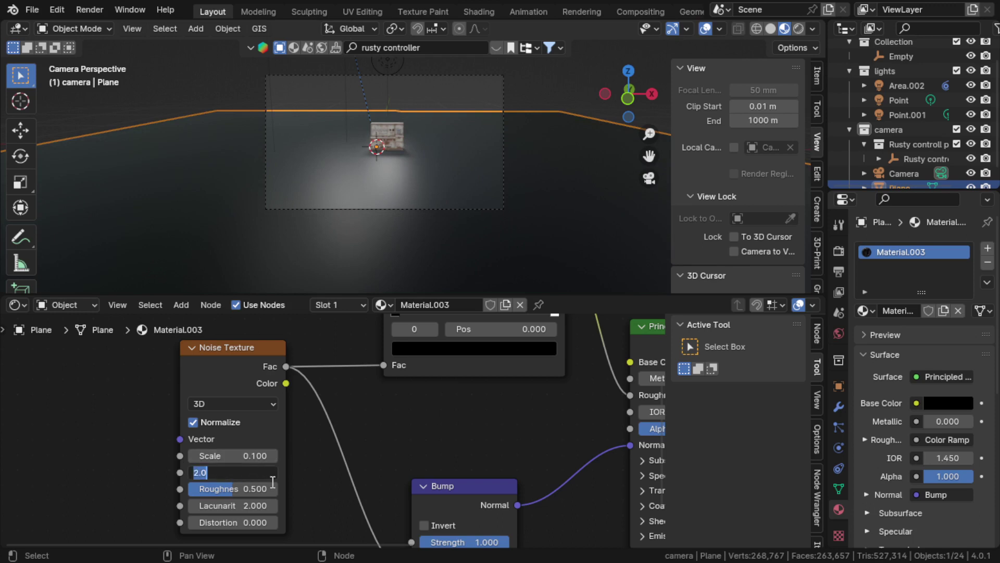
{"action": "type", "text": "15"}
{"action": "key", "text": "Return"}
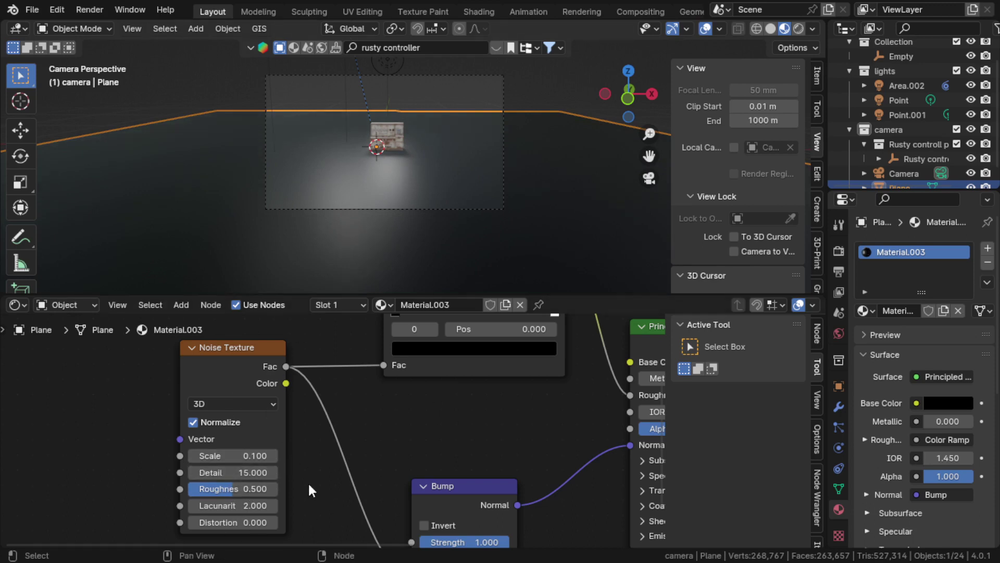
- Raise the noise Roughness to 1.0 and keep Lacunarity at 2
{"action": "middle_click_drag", "start_coordinate": [308, 481], "coordinate": [297, 467]}
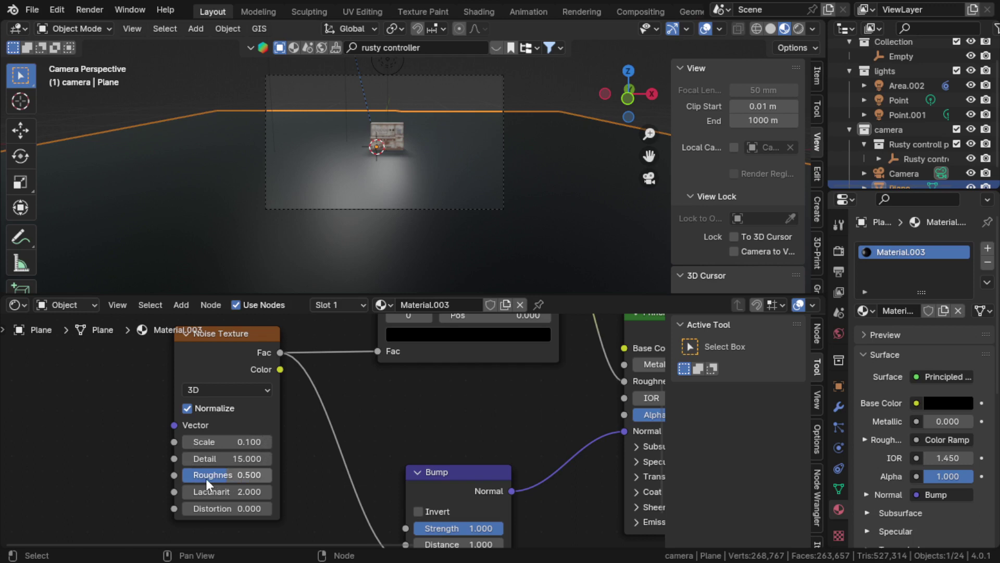
{"action": "left_click_drag", "start_coordinate": [205, 478], "coordinate": [250, 478]}
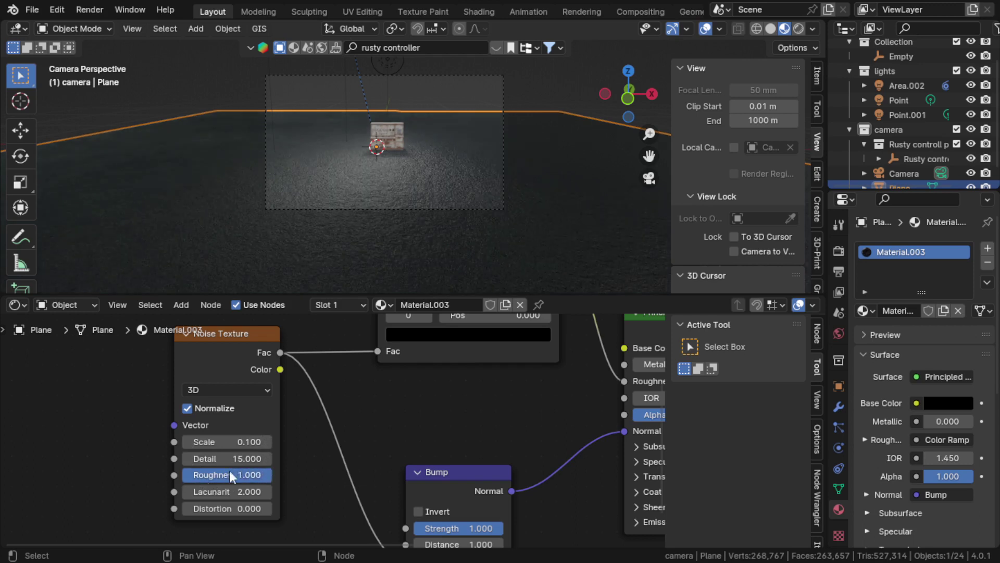
{"action": "scroll", "coordinate": [397, 237], "scroll_direction": "up", "scroll_amount": 5}
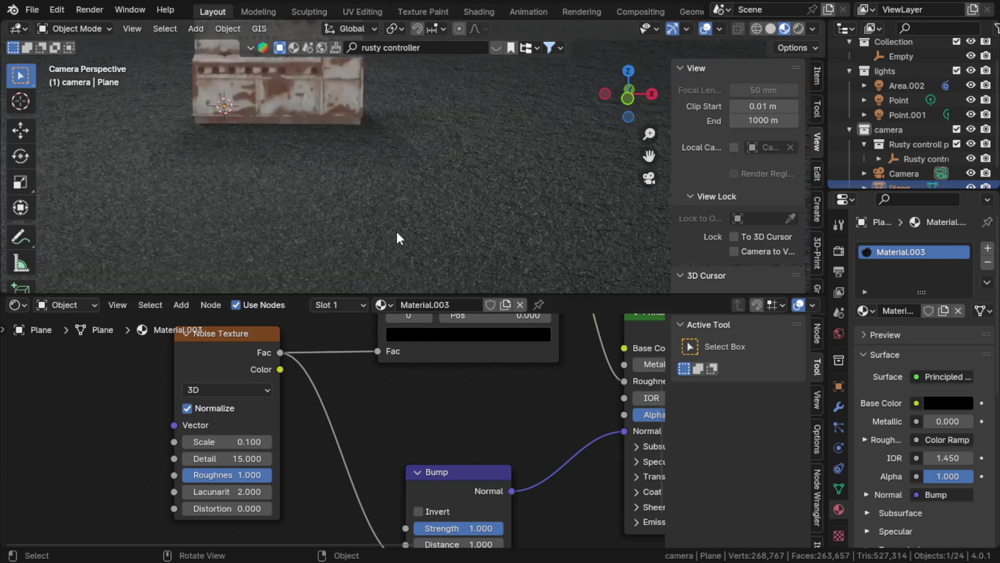
{"action": "scroll", "coordinate": [397, 236], "scroll_direction": "down", "scroll_amount": 5}
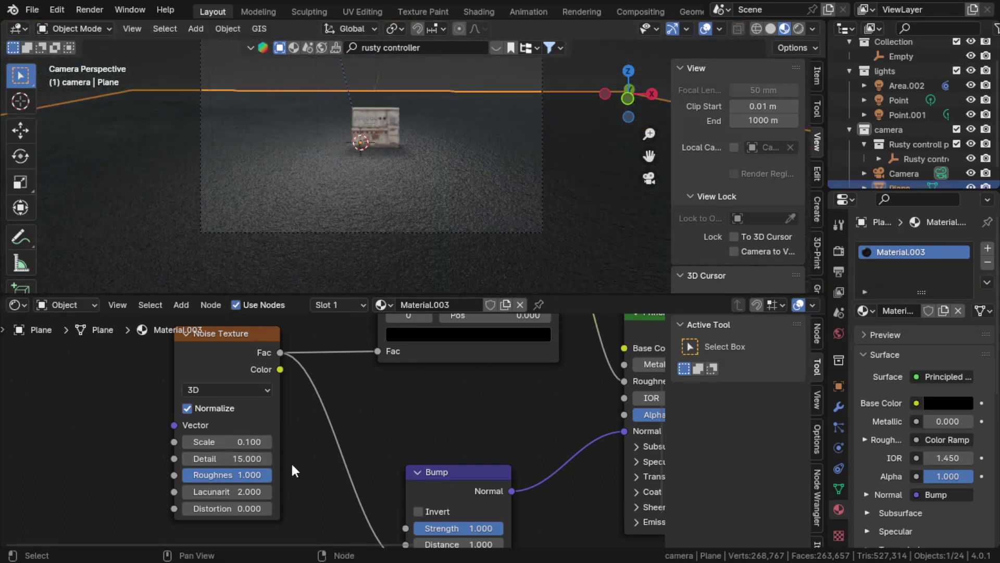
{"action": "middle_click_drag", "start_coordinate": [284, 470], "coordinate": [275, 449]}
{"action": "mouse_move", "coordinate": [228, 470]}
{"action": "left_mouse_down"}
{"action": "mouse_move", "coordinate": [219, 470]}
{"action": "mouse_move", "coordinate": [228, 471]}
{"action": "left_mouse_up"}
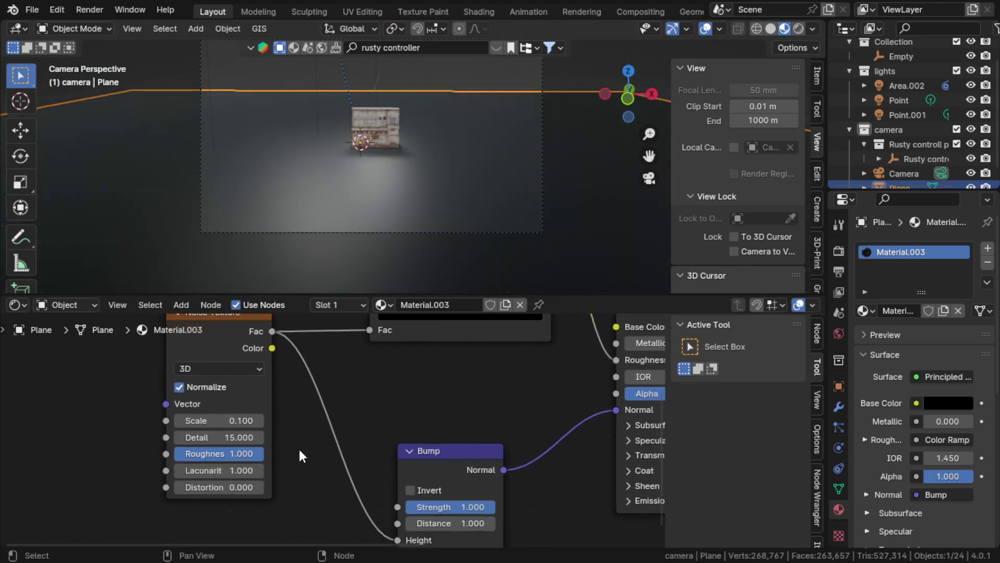
{"action": "left_click", "coordinate": [233, 471]}
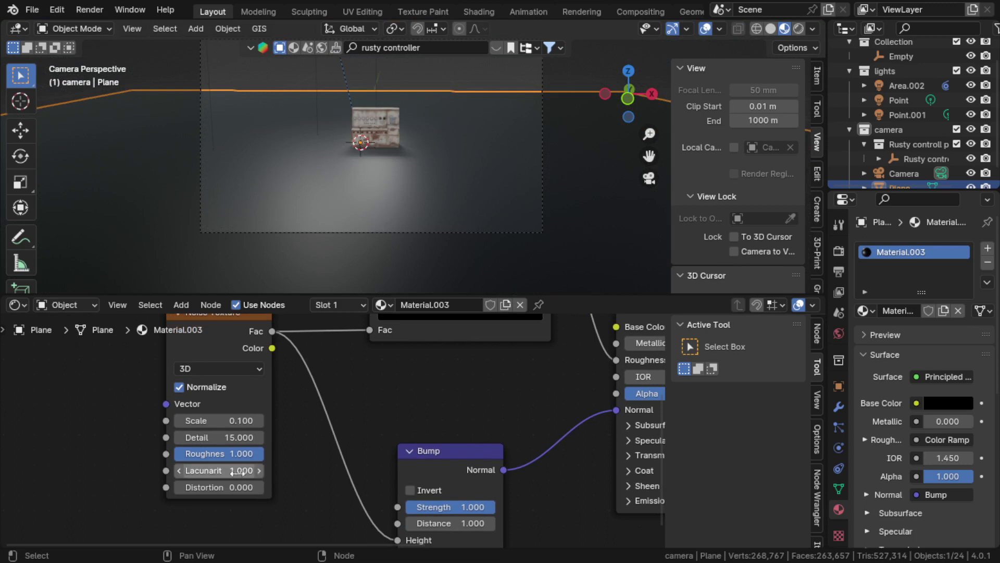
{"action": "type", "text": "2"}
{"action": "key", "text": "Return"}
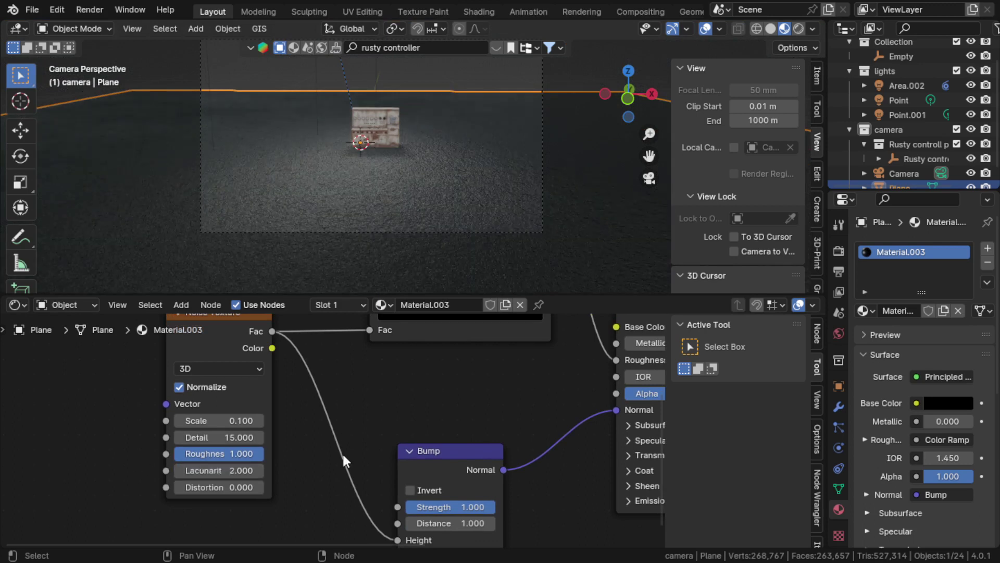
- Drag the Bump node's Strength down to 0.075
{"action": "middle_click_drag", "start_coordinate": [323, 452], "coordinate": [256, 420]}
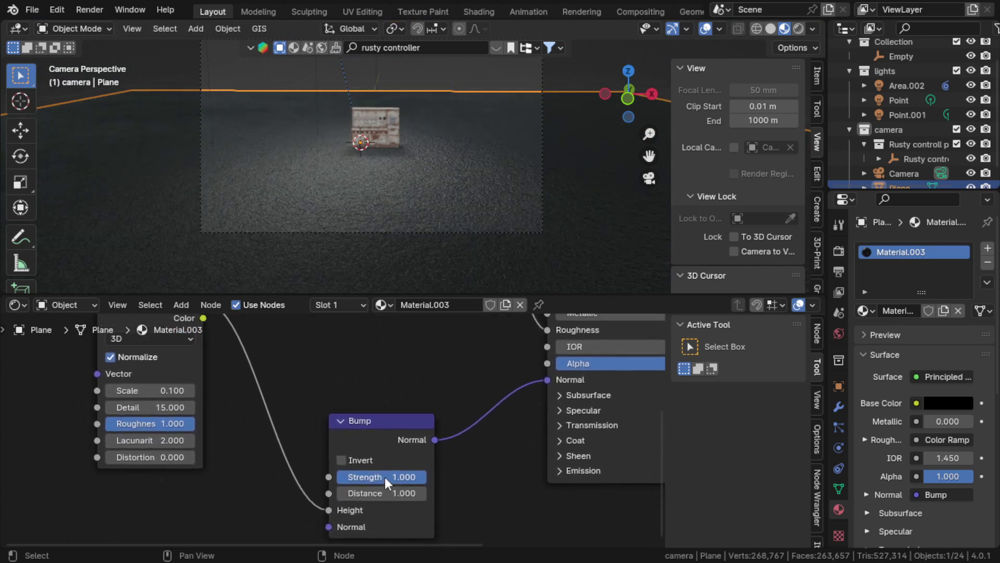
{"action": "left_click_drag", "start_coordinate": [388, 482], "coordinate": [306, 482]}
{"action": "scroll", "coordinate": [346, 211], "scroll_direction": "down", "scroll_amount": 3}
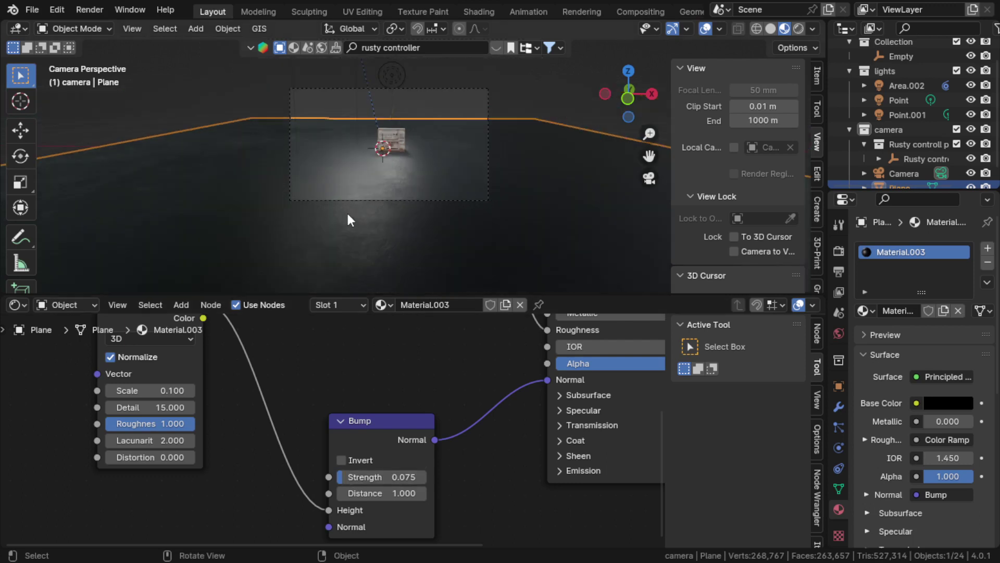
{"action": "scroll", "coordinate": [443, 217], "scroll_direction": "up", "scroll_amount": 5}
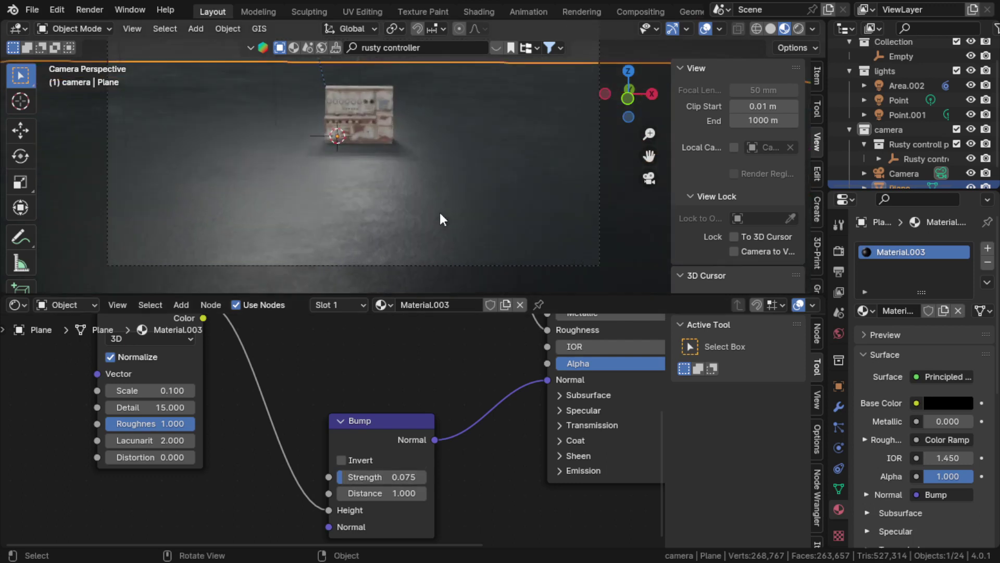
{"action": "scroll", "coordinate": [427, 212], "scroll_direction": "down", "scroll_amount": 2}
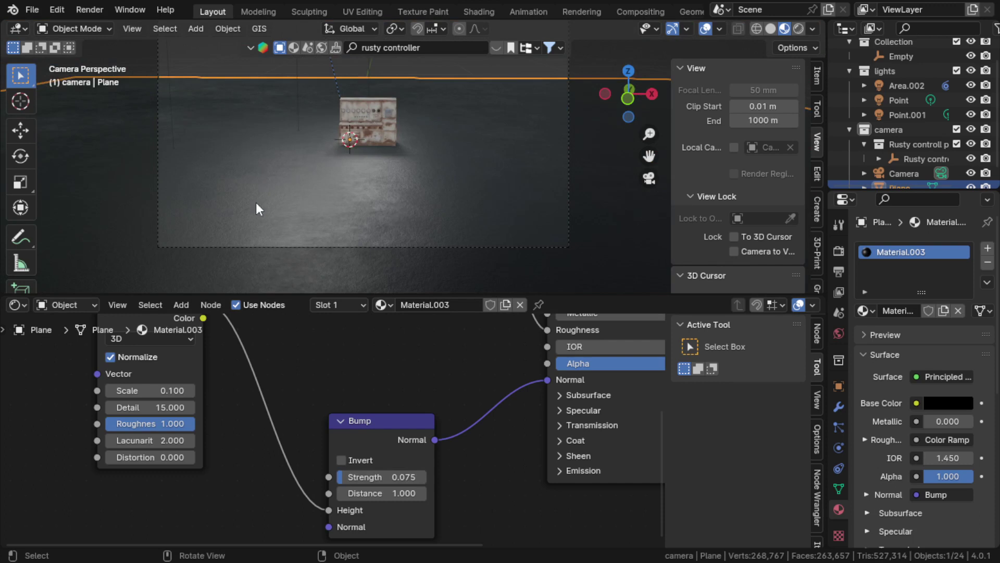
{"action": "middle_click_drag", "start_coordinate": [364, 361], "coordinate": [306, 522]}
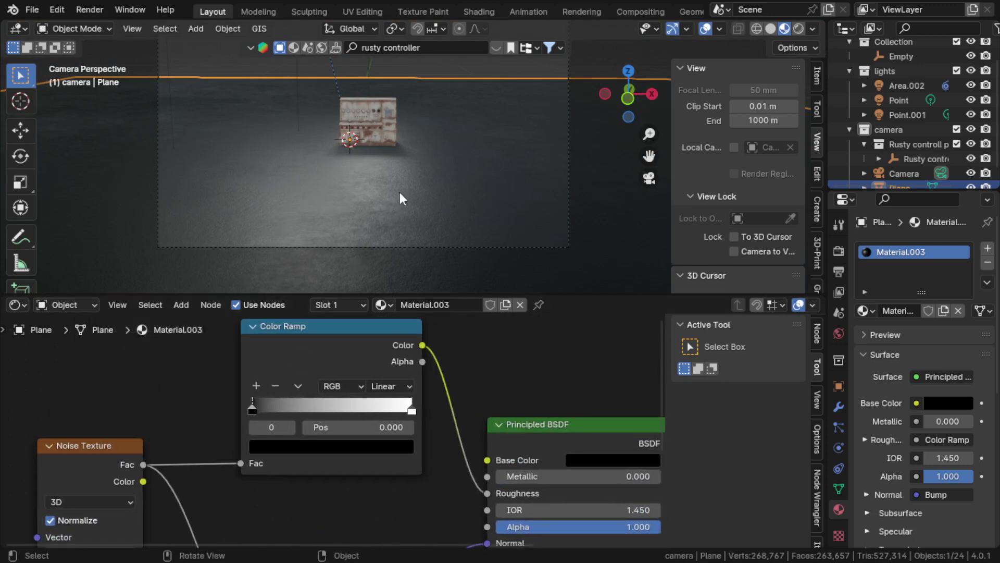
- Drag the roughness Color Ramp's black stop right to Pos 0.155
{"action": "left_click_drag", "start_coordinate": [254, 405], "coordinate": [276, 425]}
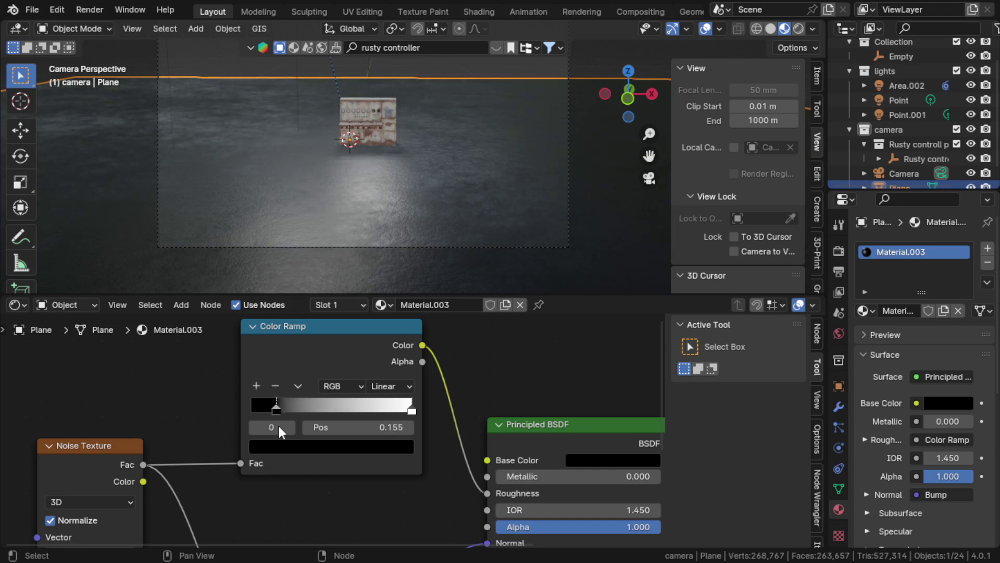
{"action": "scroll", "coordinate": [289, 139], "scroll_direction": "down", "scroll_amount": 5}
{"action": "scroll", "coordinate": [404, 177], "scroll_direction": "up", "scroll_amount": 5}
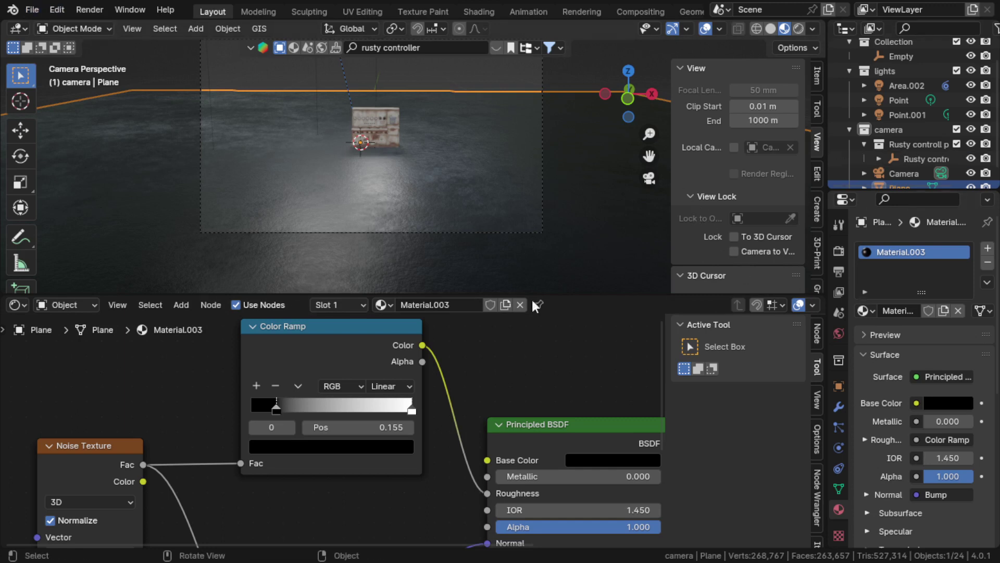
- Switch the viewport to Rendered shading and inspect the Area.002 light
{"action": "left_click", "coordinate": [799, 29]}
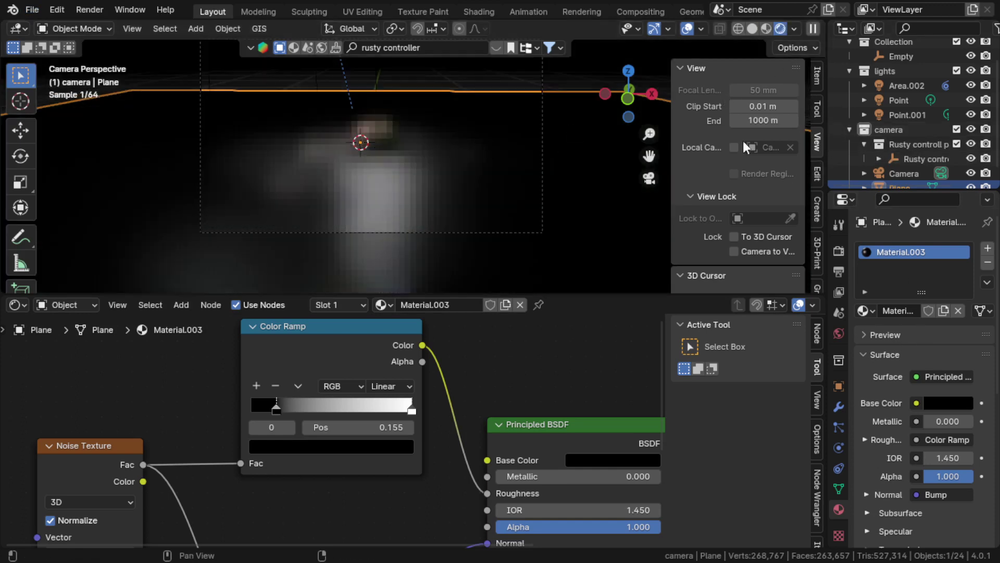
{"action": "scroll", "coordinate": [898, 145], "scroll_direction": "down", "scroll_amount": 1}
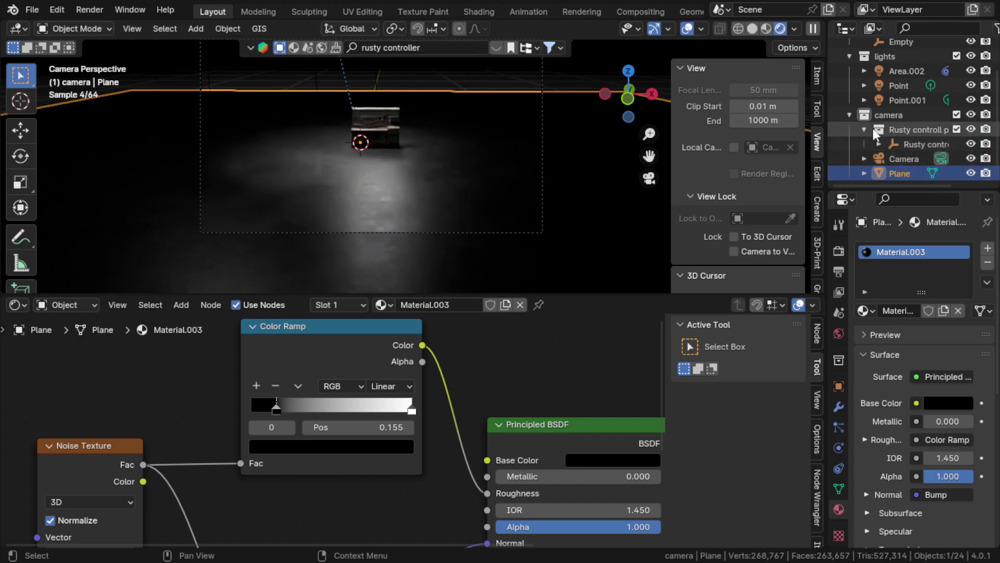
{"action": "scroll", "coordinate": [898, 119], "scroll_direction": "up", "scroll_amount": 2}
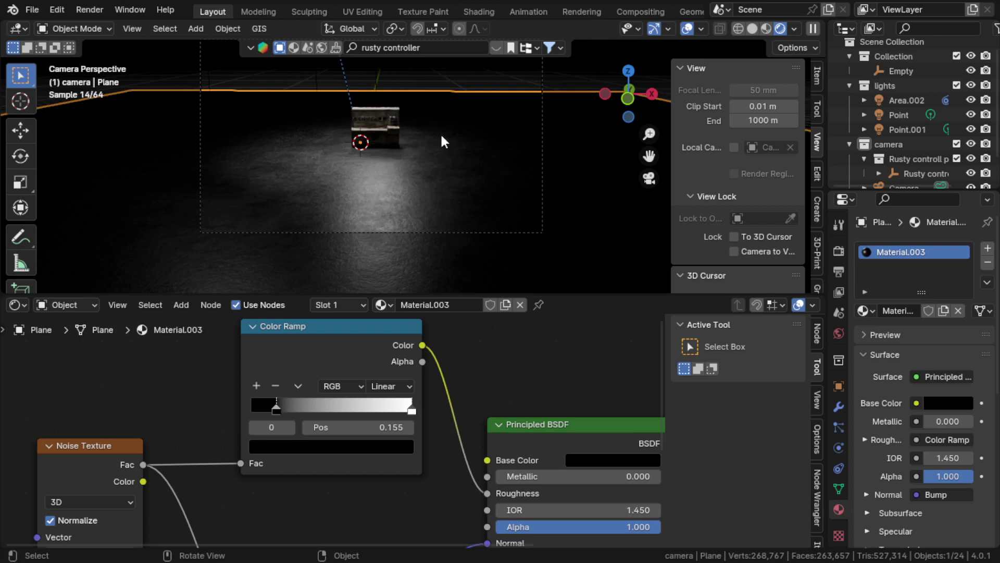
{"action": "left_click", "coordinate": [891, 102]}
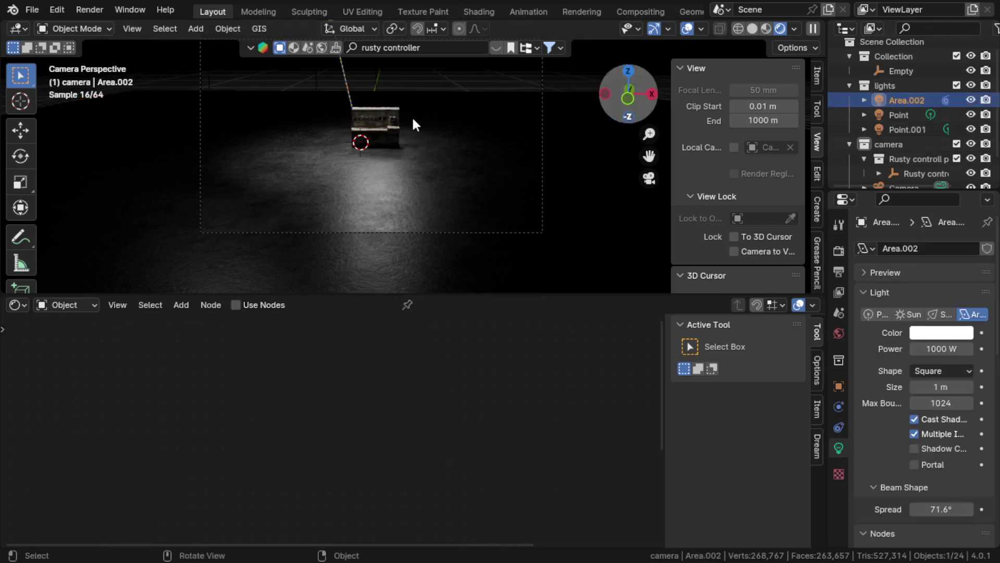
{"action": "middle_click_drag", "start_coordinate": [421, 78], "coordinate": [430, 184], "text": "shift"}
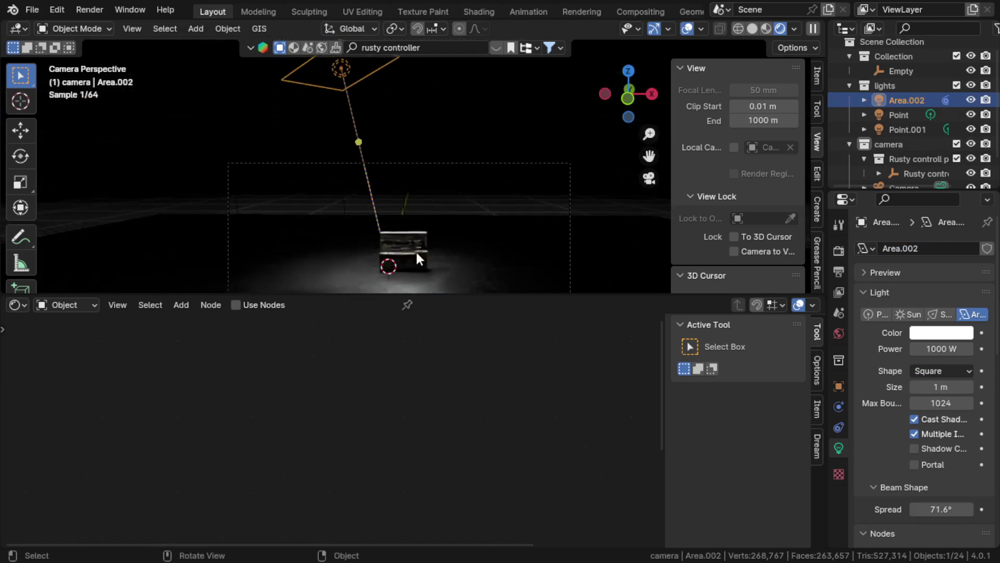
{"action": "middle_click_drag", "start_coordinate": [374, 149], "coordinate": [361, 109], "text": "shift"}
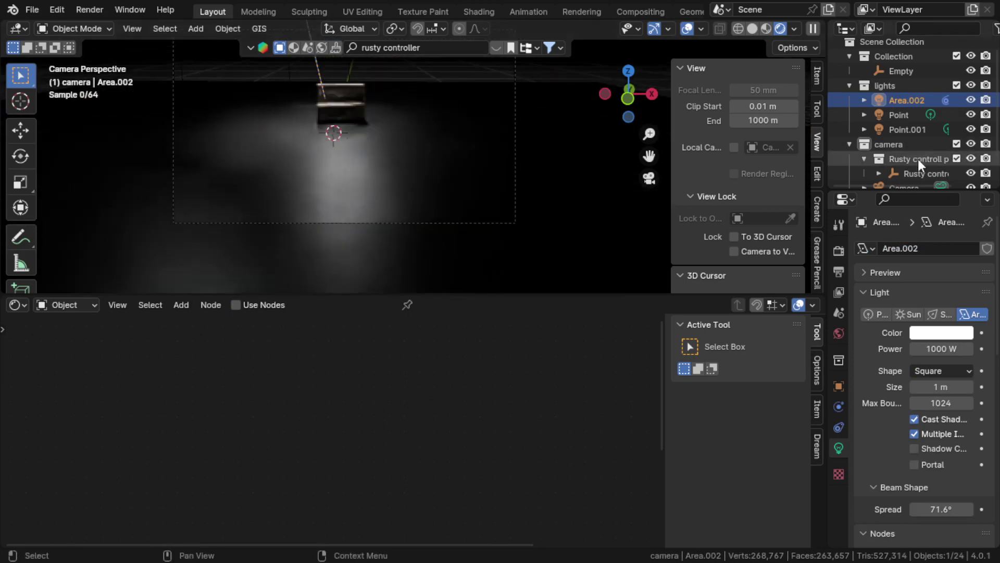
{"action": "scroll", "coordinate": [918, 158], "scroll_direction": "down", "scroll_amount": 2}
- Check the ground plane, Area.002, Point.001 and Point, each light at 1000 W, in the Outliner
{"action": "left_click", "coordinate": [908, 174]}
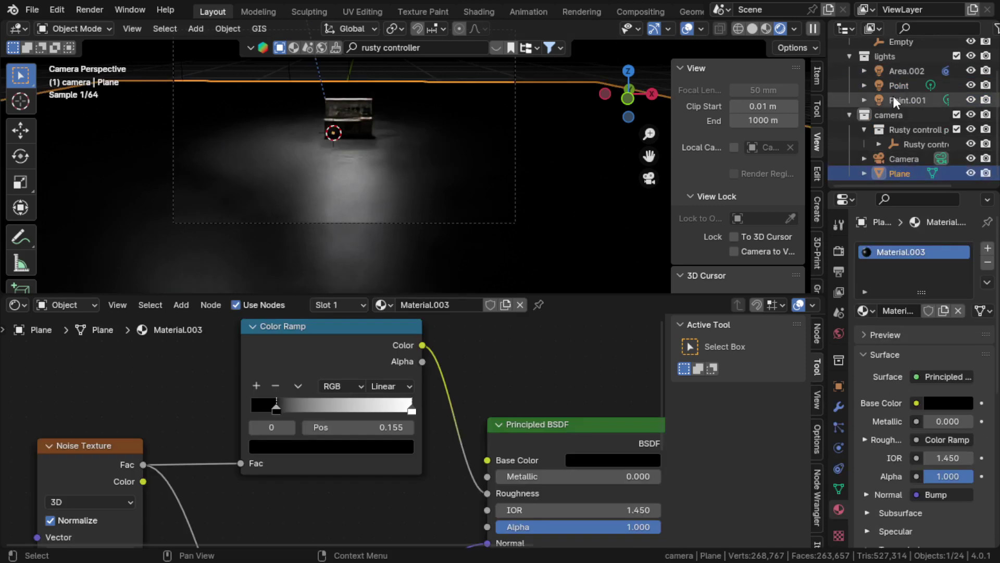
{"action": "left_click", "coordinate": [893, 98]}
{"action": "left_click", "coordinate": [889, 71]}
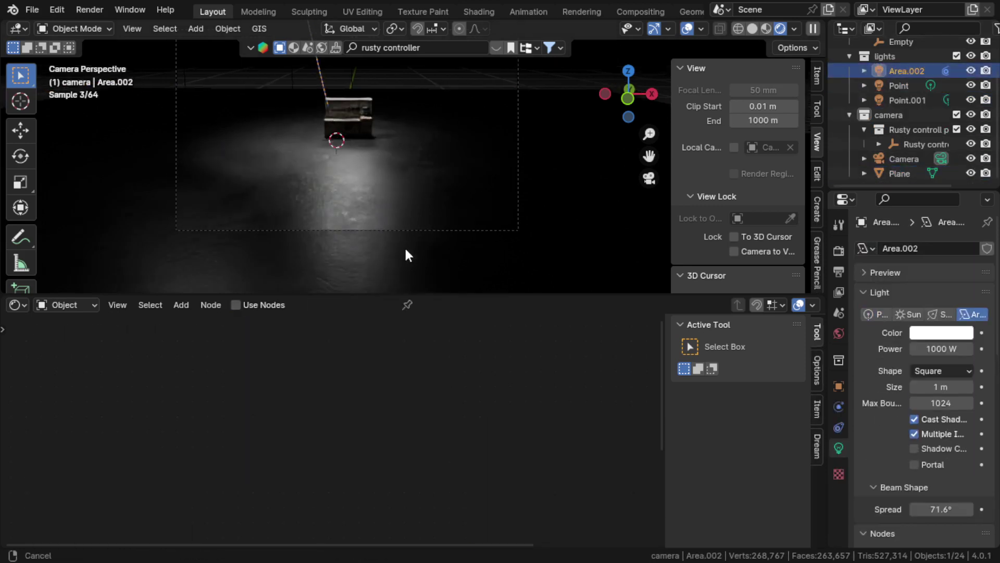
{"action": "scroll", "coordinate": [407, 246], "scroll_direction": "down", "scroll_amount": 5}
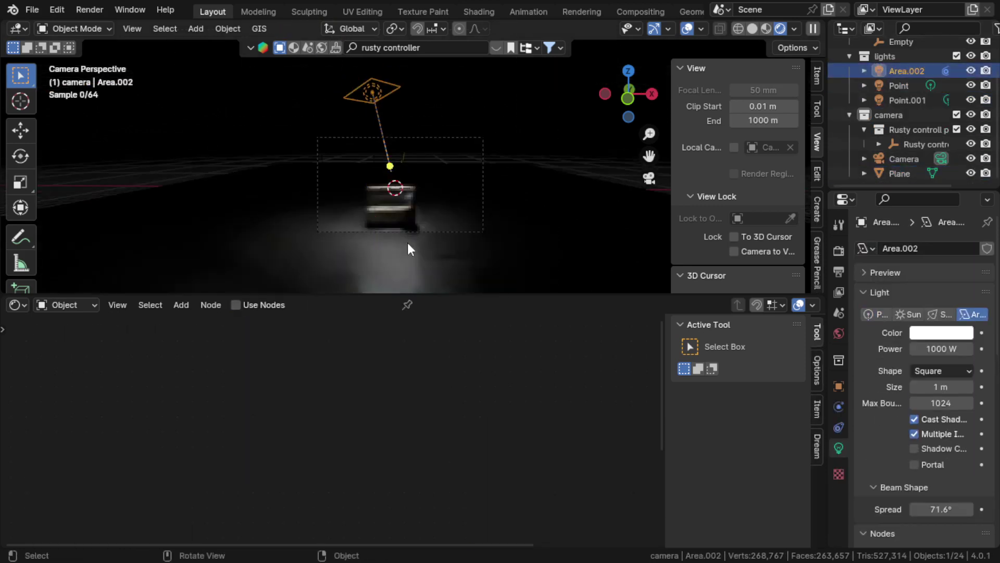
{"action": "left_click", "coordinate": [898, 98]}
{"action": "left_click", "coordinate": [895, 86]}
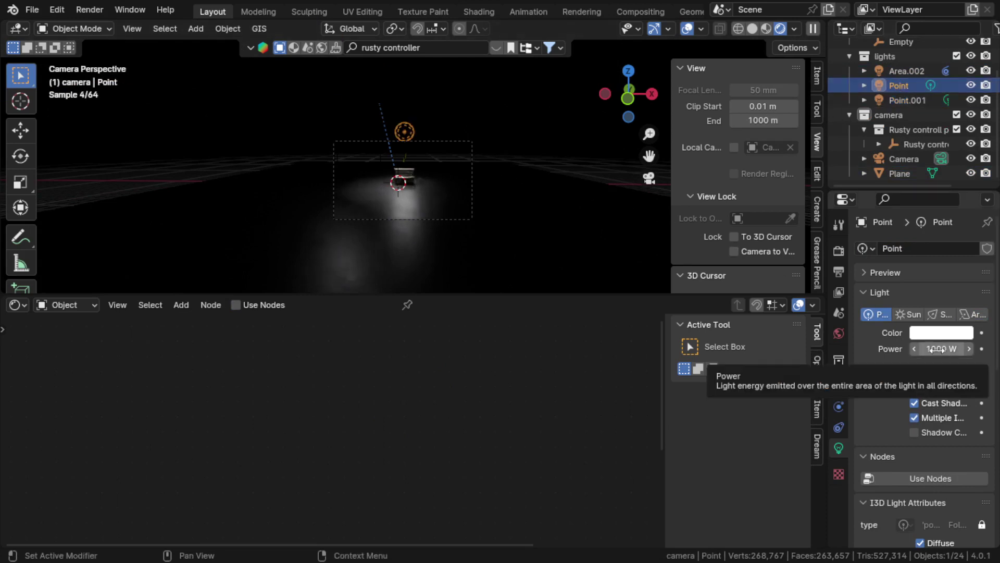
- Leave camera view to check the lights above the controller, then return with Numpad 0
{"action": "key", "text": "KP_0"}
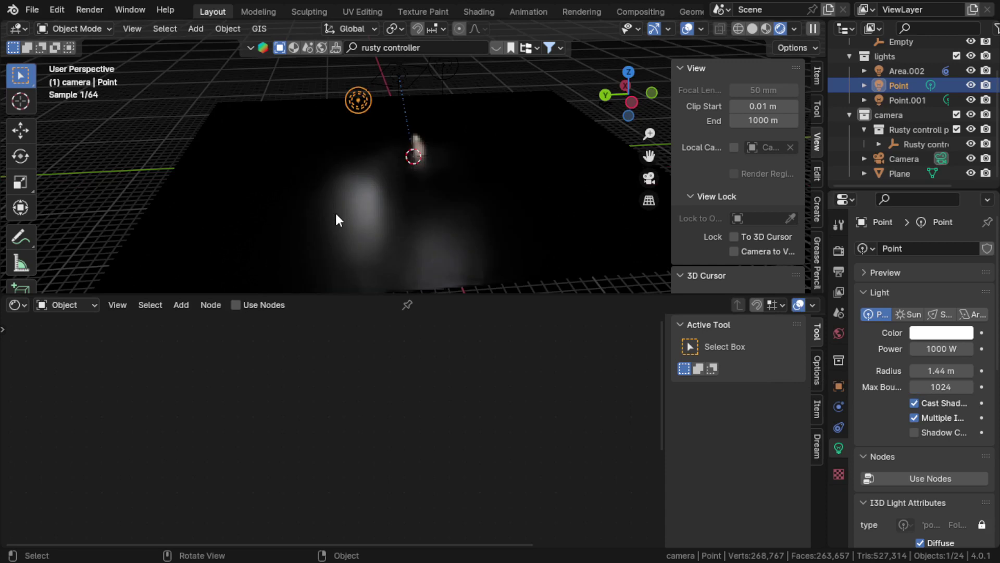
{"action": "left_click", "coordinate": [398, 81]}
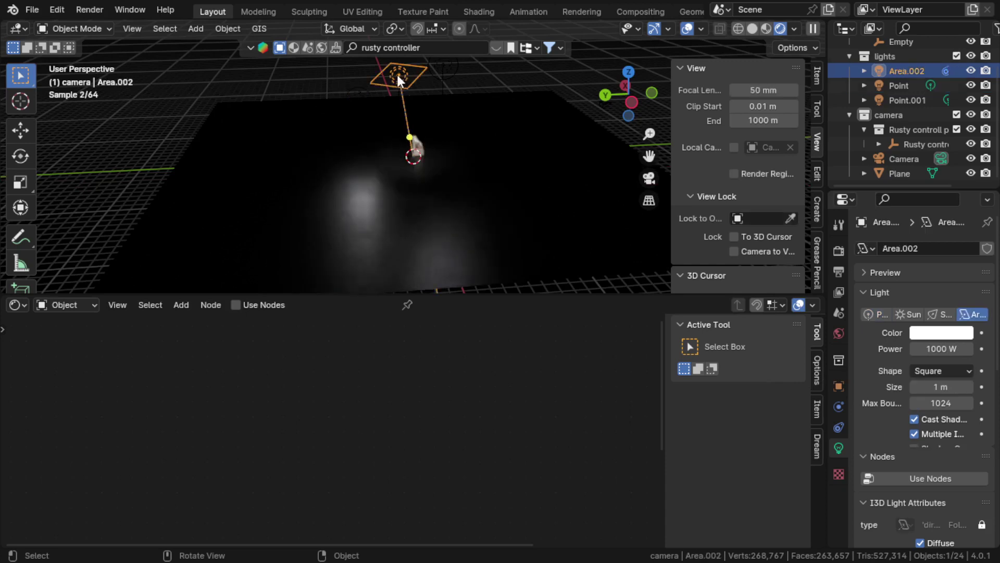
{"action": "left_click", "coordinate": [450, 76]}
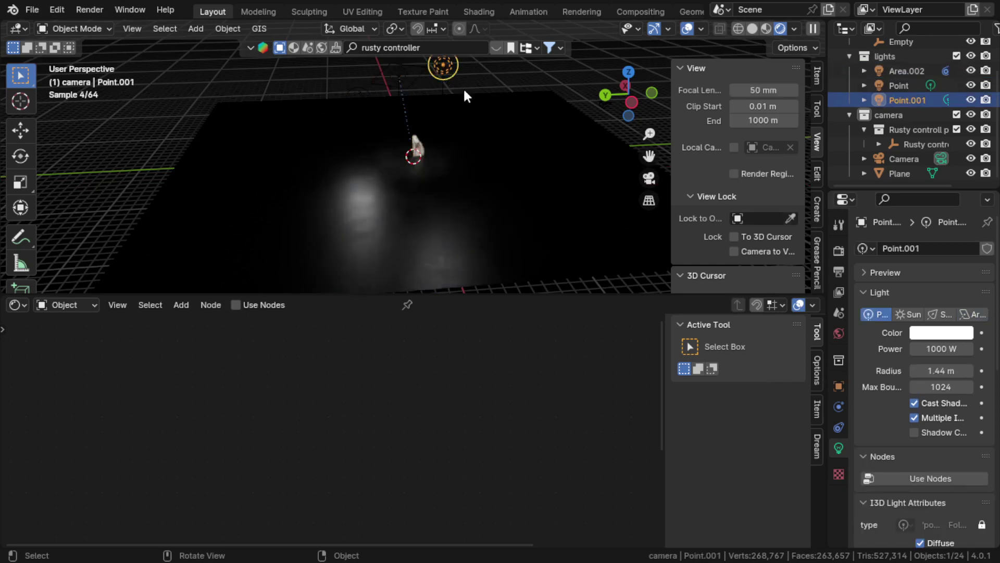
{"action": "key", "text": "KP_0"}
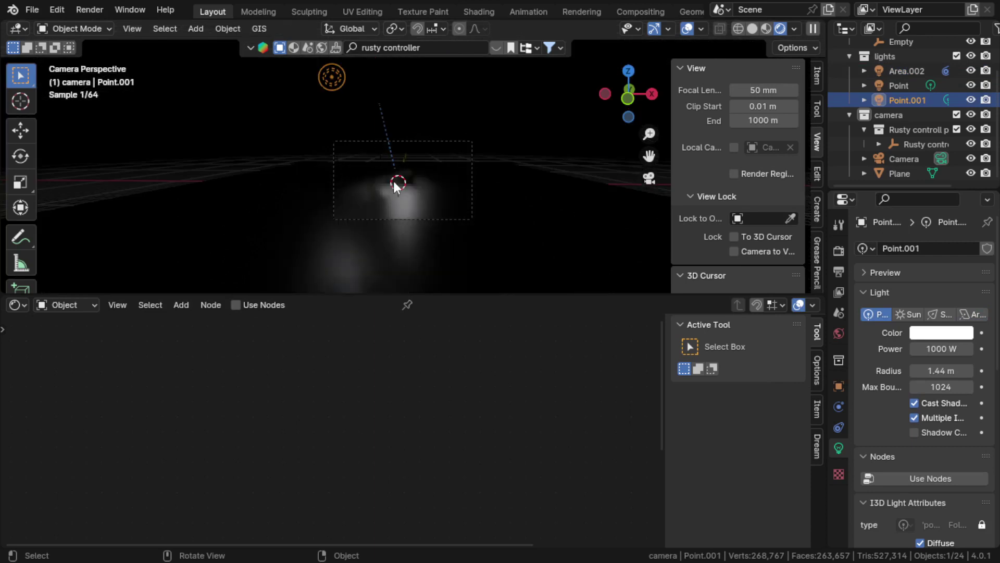
{"action": "scroll", "coordinate": [398, 187], "scroll_direction": "up", "scroll_amount": 6}
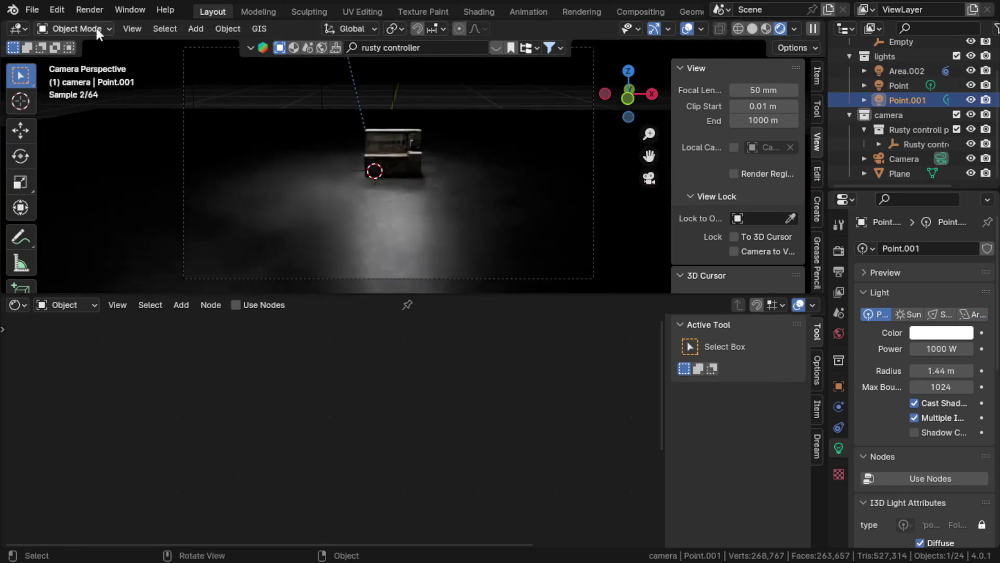
- Render the final image with Render > Render Image
{"action": "left_click", "coordinate": [89, 10]}
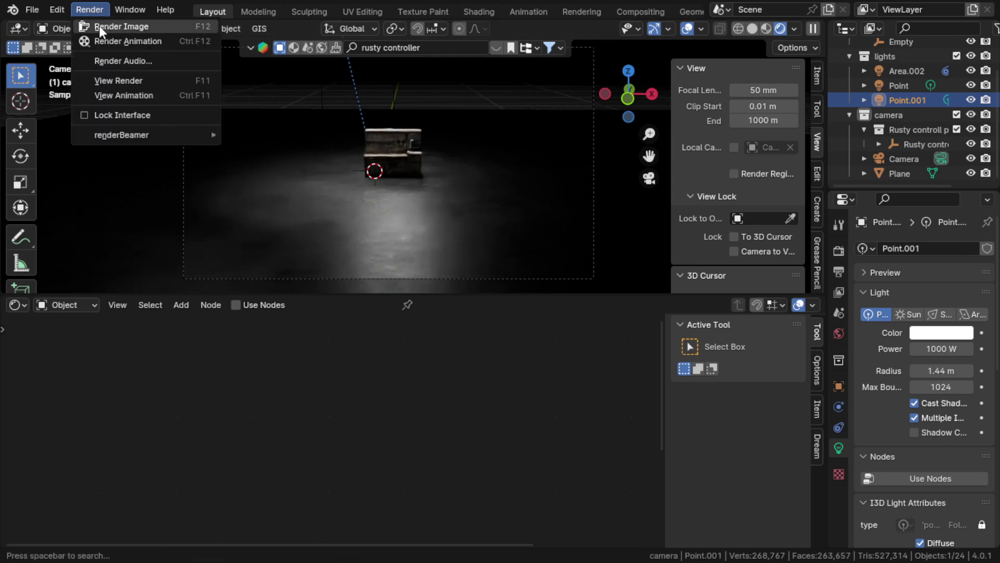
{"action": "left_click", "coordinate": [101, 28]}
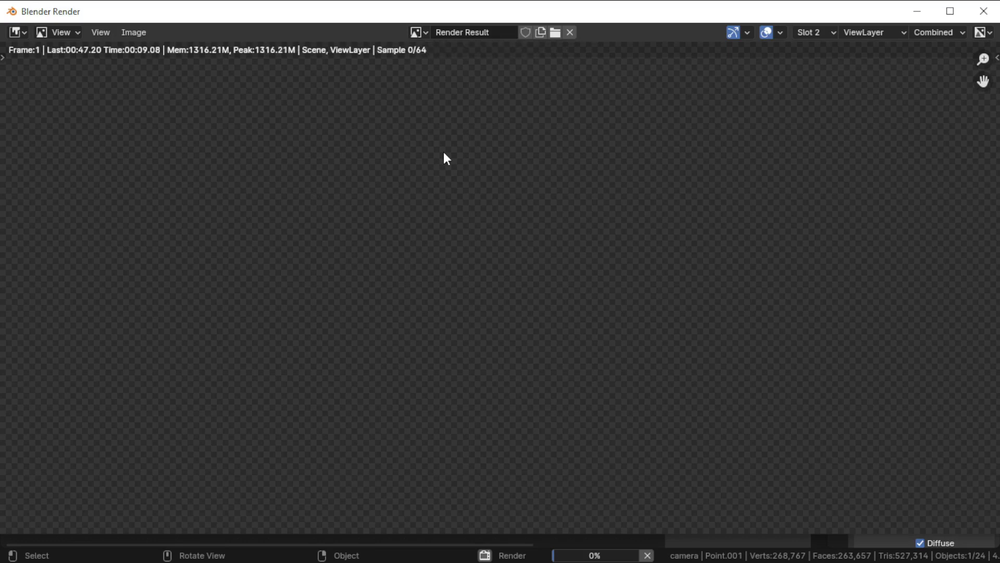
{"action": "scroll", "coordinate": [456, 179], "scroll_direction": "down", "scroll_amount": 4}
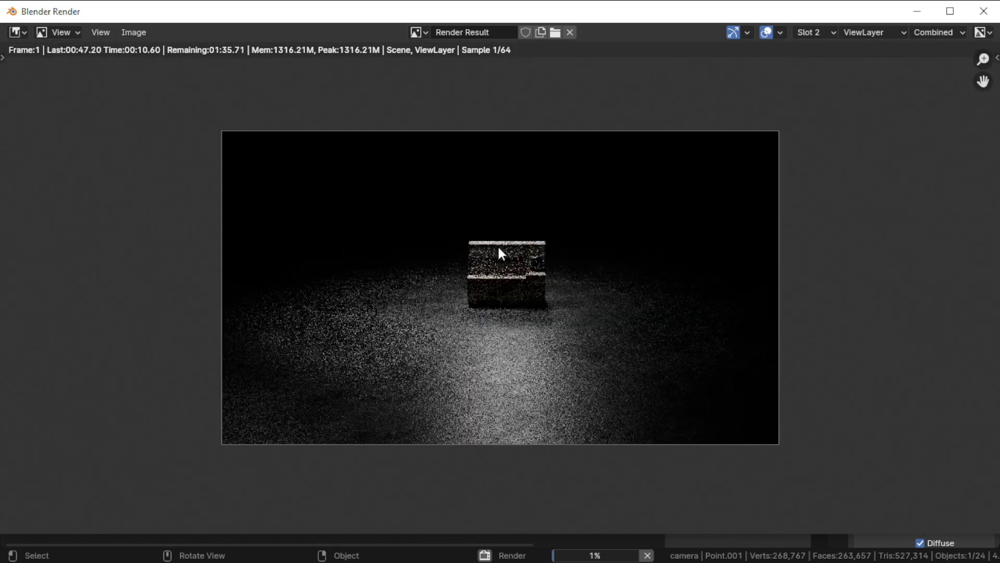
{"action": "scroll", "coordinate": [499, 252], "scroll_direction": "up", "scroll_amount": 2}
- Pan and zoom the render window to inspect the controller and lit floor
{"action": "middle_click_drag", "start_coordinate": [487, 242], "coordinate": [398, 206]}
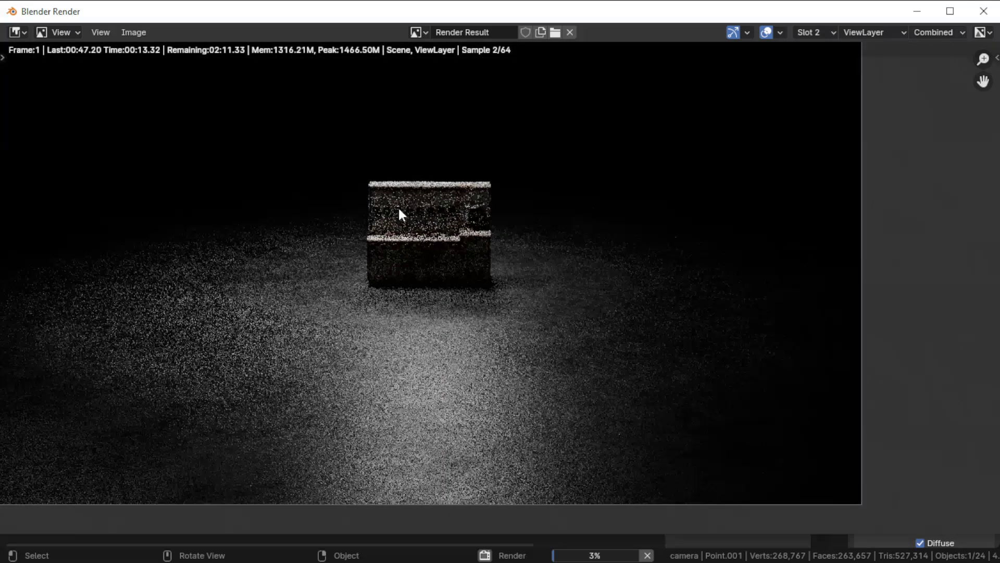
{"action": "scroll", "coordinate": [399, 207], "scroll_direction": "down", "scroll_amount": 2}
{"action": "scroll", "coordinate": [391, 346], "scroll_direction": "up", "scroll_amount": 2}
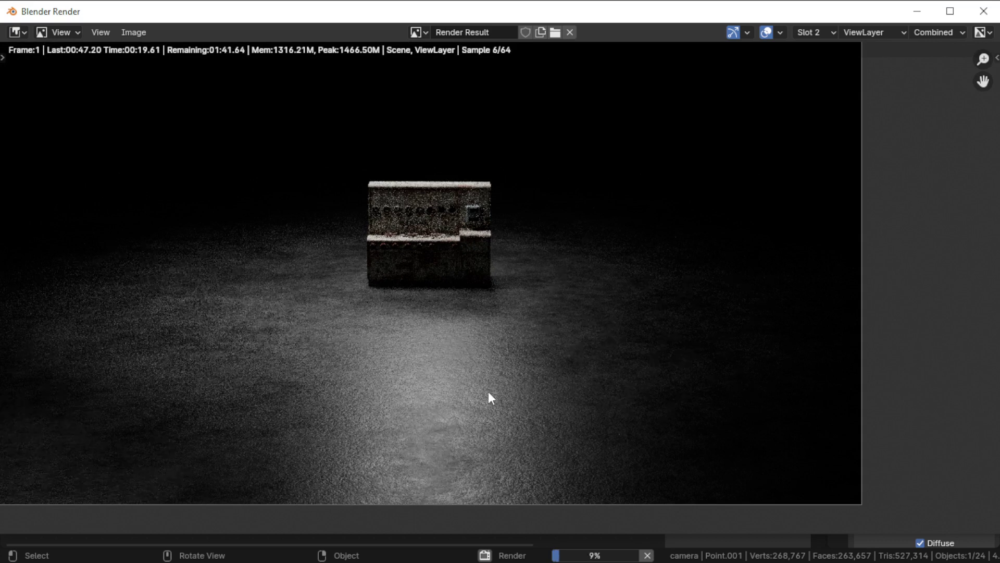
{"action": "scroll", "coordinate": [484, 389], "scroll_direction": "down", "scroll_amount": 2}
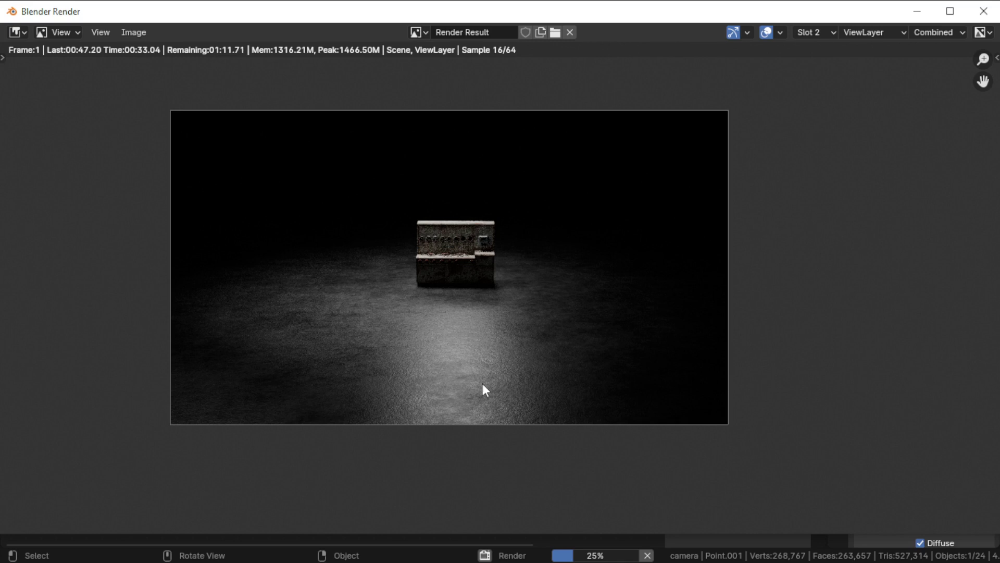
{"action": "scroll", "coordinate": [482, 384], "scroll_direction": "up", "scroll_amount": 4}
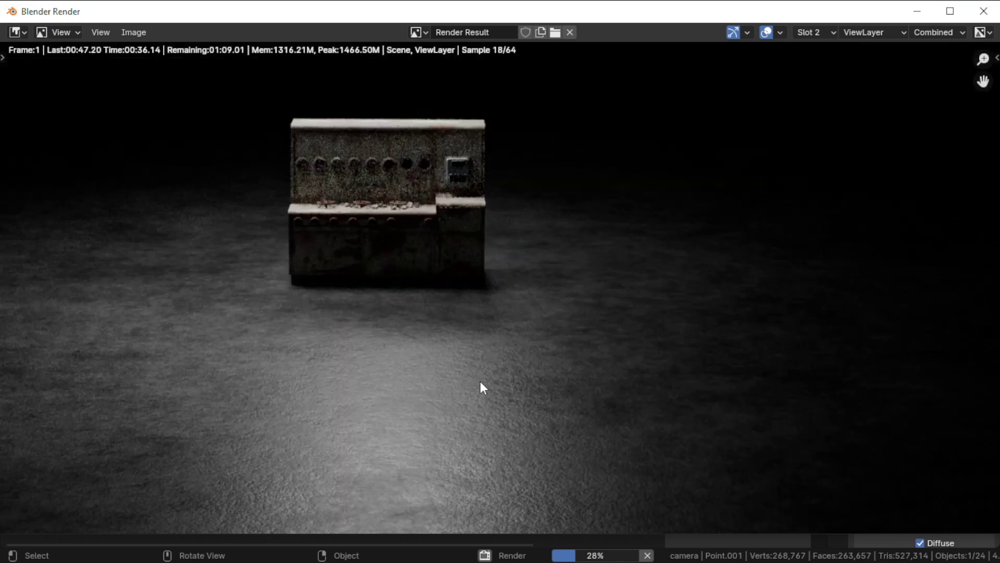
{"action": "scroll", "coordinate": [480, 381], "scroll_direction": "down", "scroll_amount": 4}
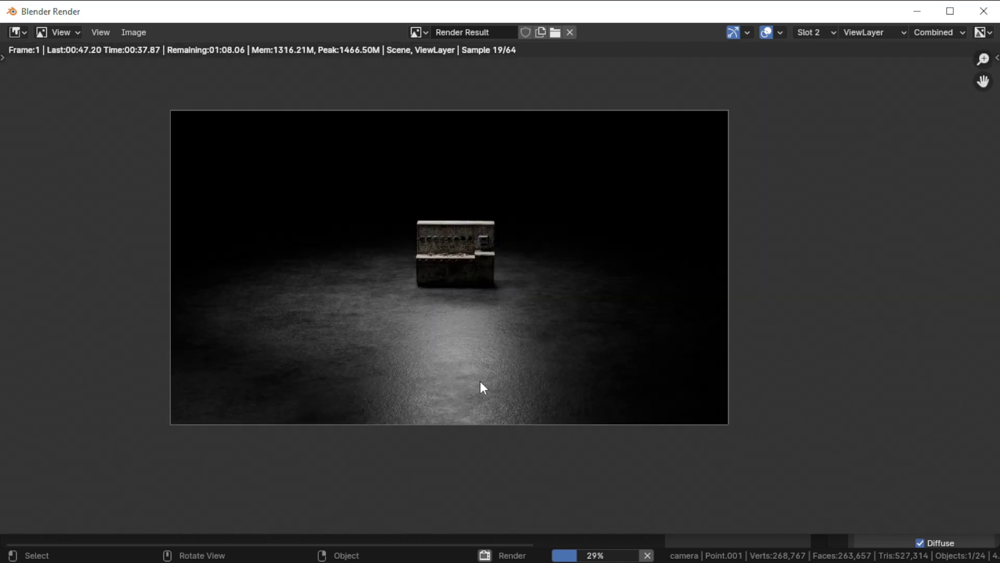
{"action": "scroll", "coordinate": [480, 380], "scroll_direction": "up", "scroll_amount": 4}
{"action": "scroll", "coordinate": [480, 380], "scroll_direction": "down", "scroll_amount": 4}
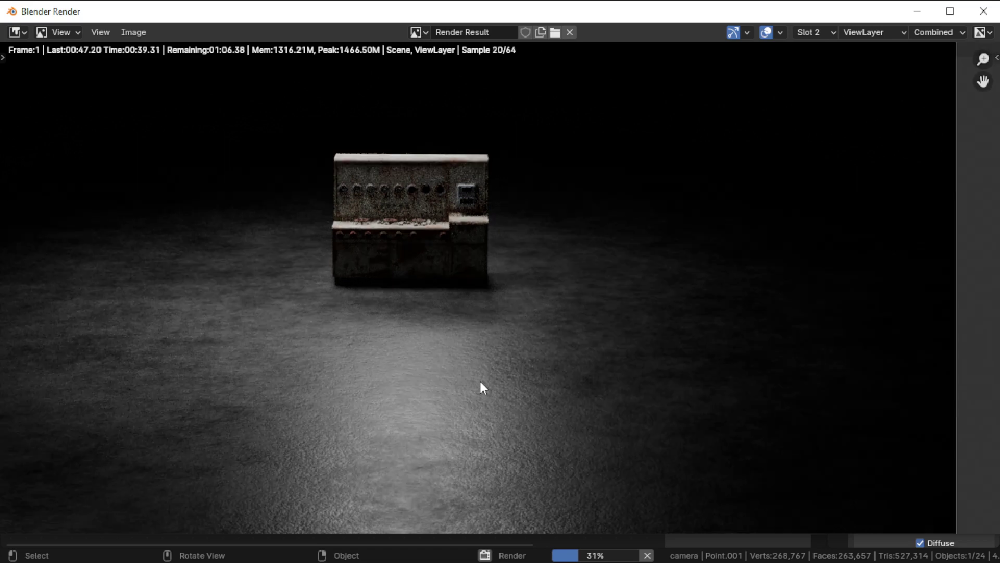
{"action": "middle_click_drag", "start_coordinate": [371, 380], "coordinate": [418, 366]}
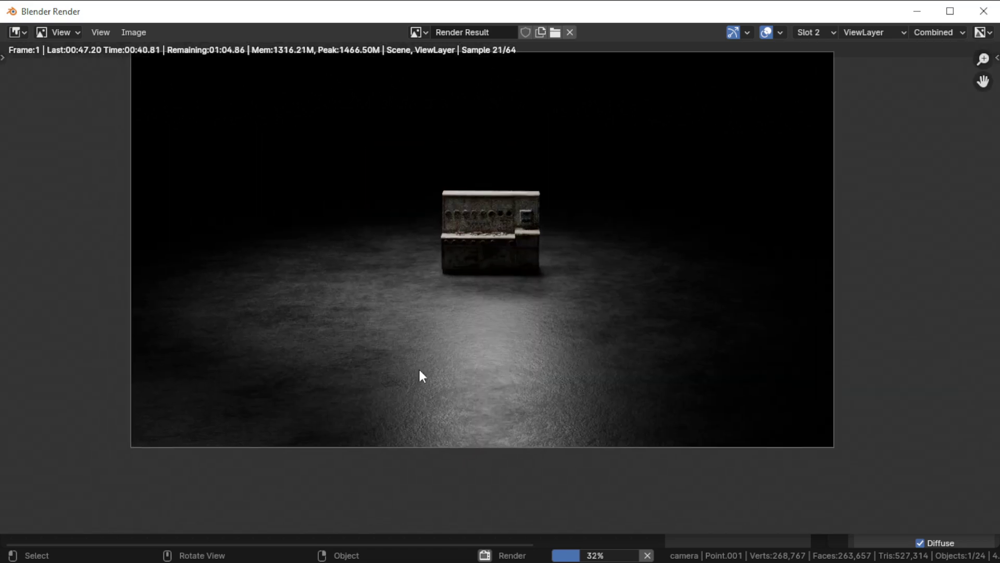
{"action": "scroll", "coordinate": [421, 371], "scroll_direction": "up", "scroll_amount": 2}
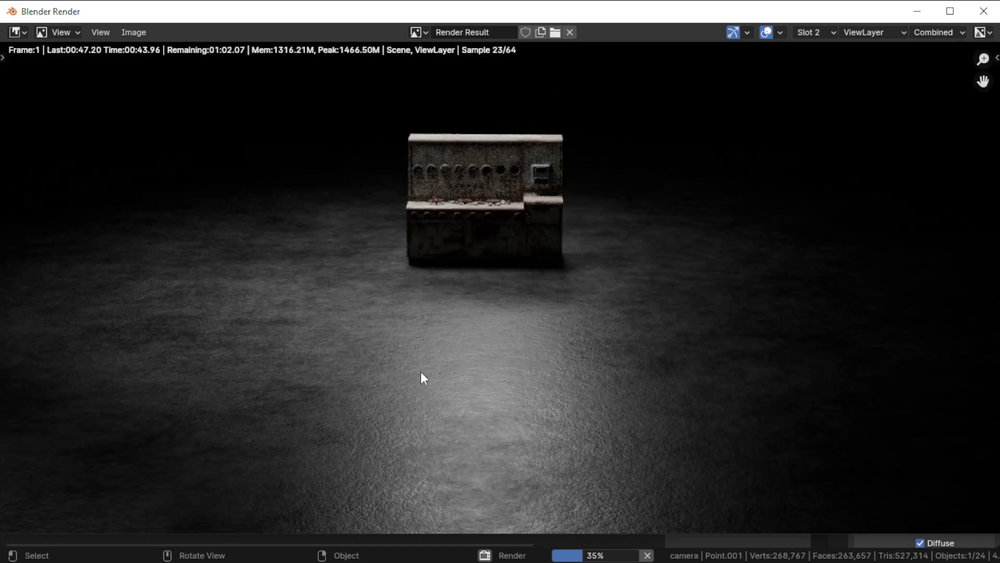
{"action": "scroll", "coordinate": [421, 371], "scroll_direction": "down", "scroll_amount": 2}
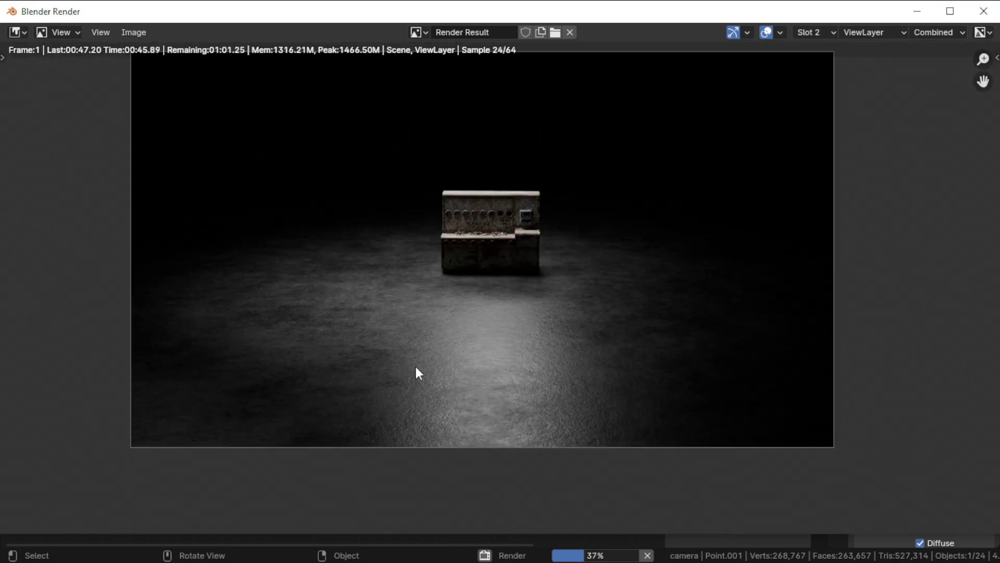